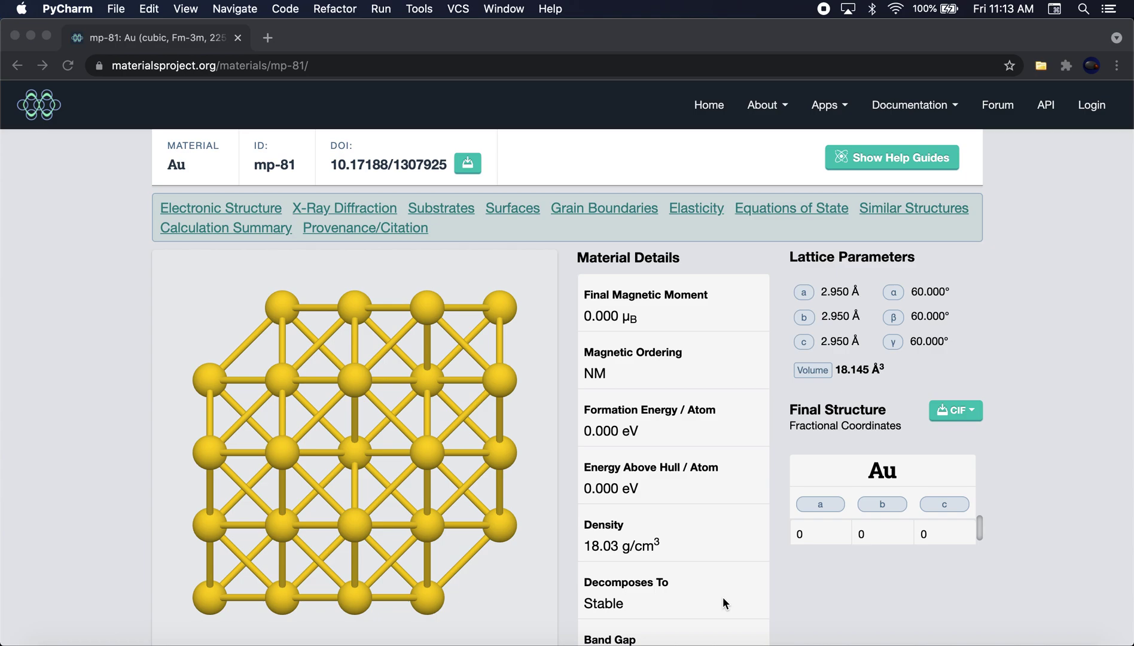
# - Scroll the gold mp-81 Materials Project page to its structure viewer
pyautogui.scroll(-3, 472, 407)
pyautogui.scroll(2, 472, 407)
pyautogui.click(472, 402)
pyautogui.scroll(-3, 99, 352)
pyautogui.scroll(-3, 100, 352)
pyautogui.scroll(2, 100, 352)
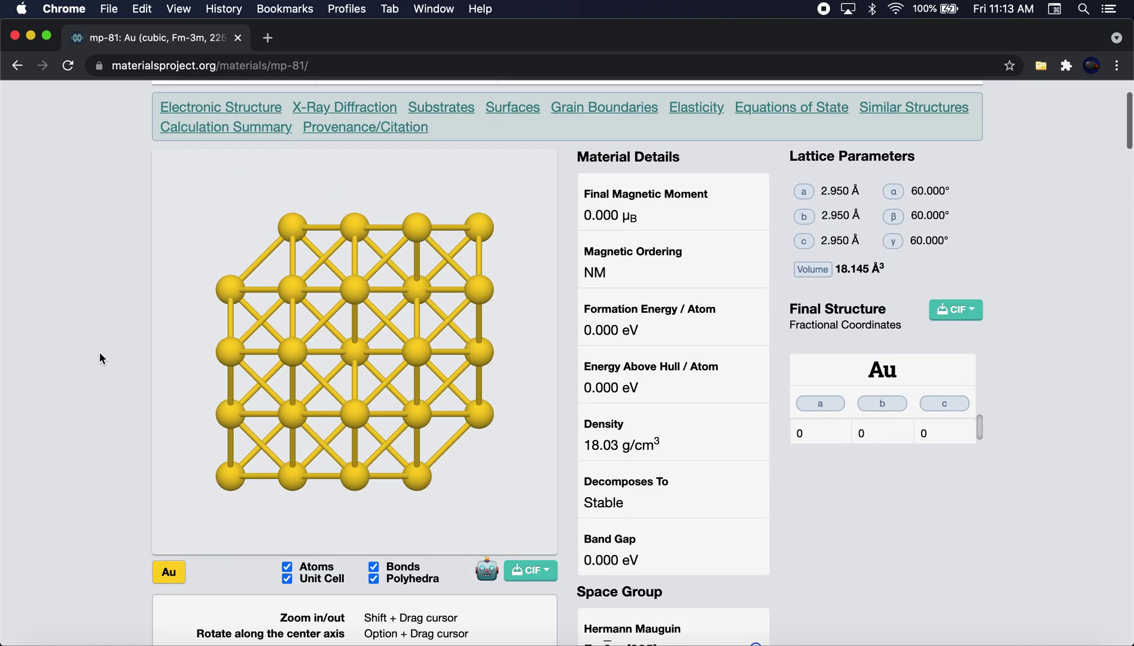
pyautogui.scroll(3, 99, 352)
pyautogui.scroll(-1, 99, 352)
pyautogui.scroll(1, 99, 352)
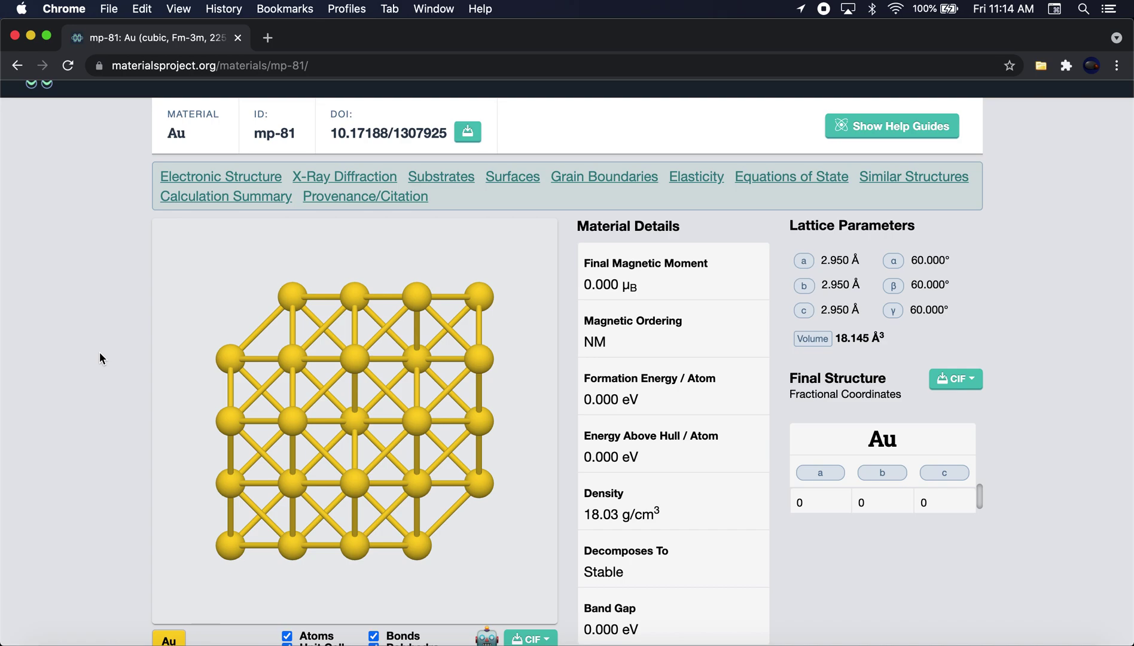
pyautogui.scroll(-5, 100, 353)
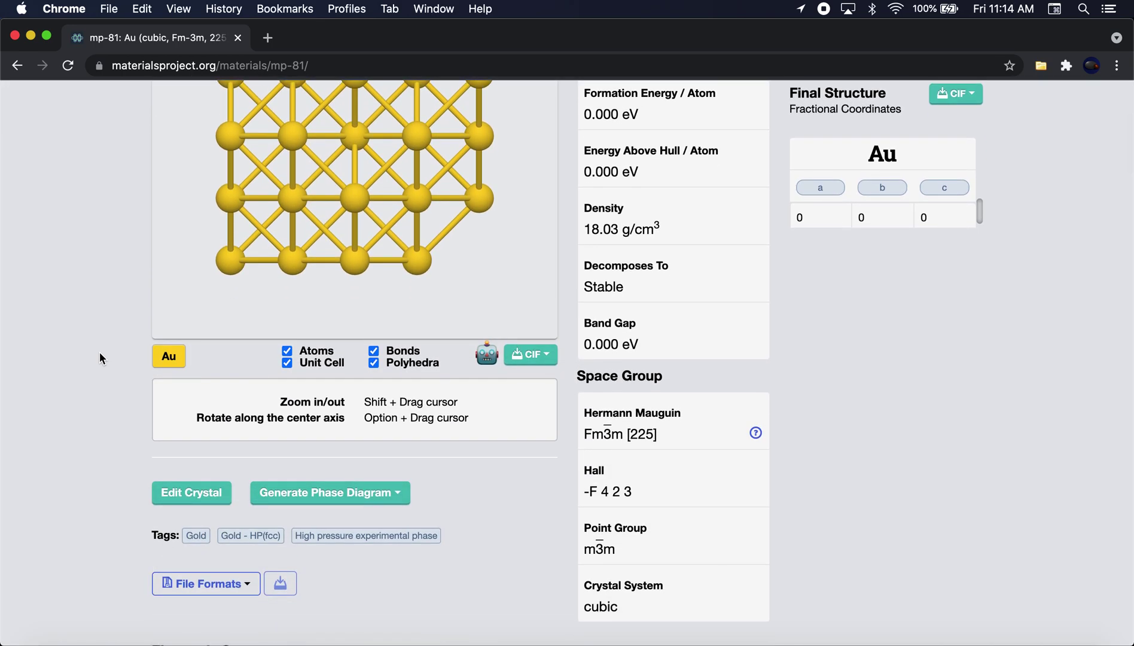
pyautogui.scroll(2, 100, 354)
pyautogui.scroll(3, 100, 358)
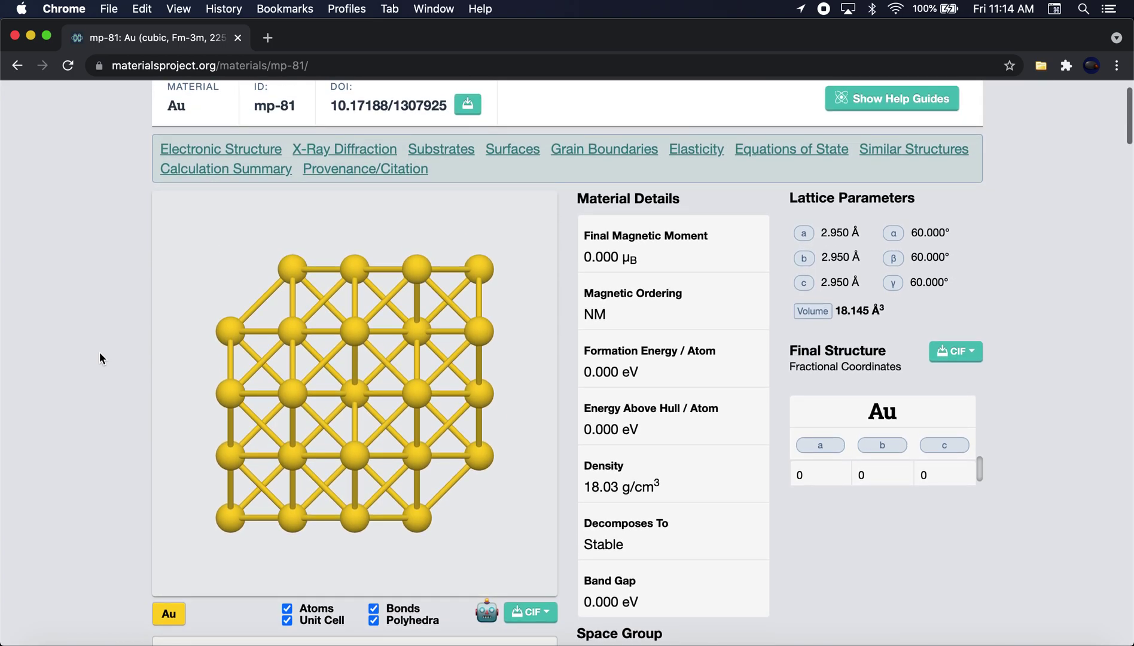
pyautogui.scroll(1, 99, 353)
pyautogui.scroll(-2, 99, 353)
pyautogui.scroll(-2, 99, 354)
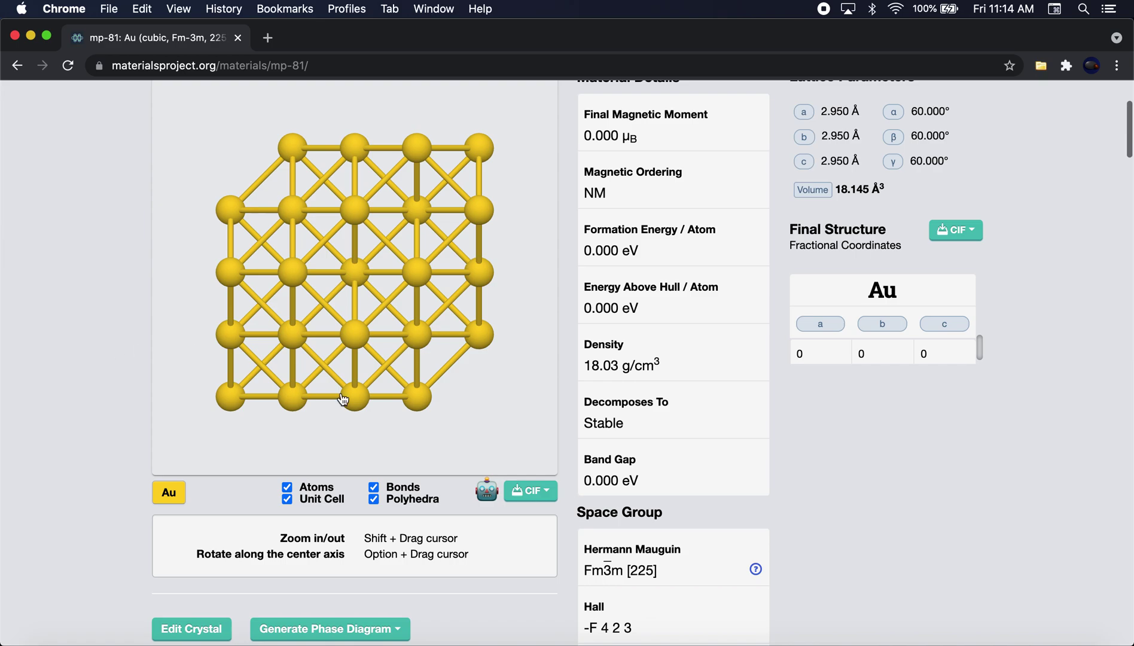
# - Download the Conventional Standard CIF and open the file in VESTA
pyautogui.click(536, 498)
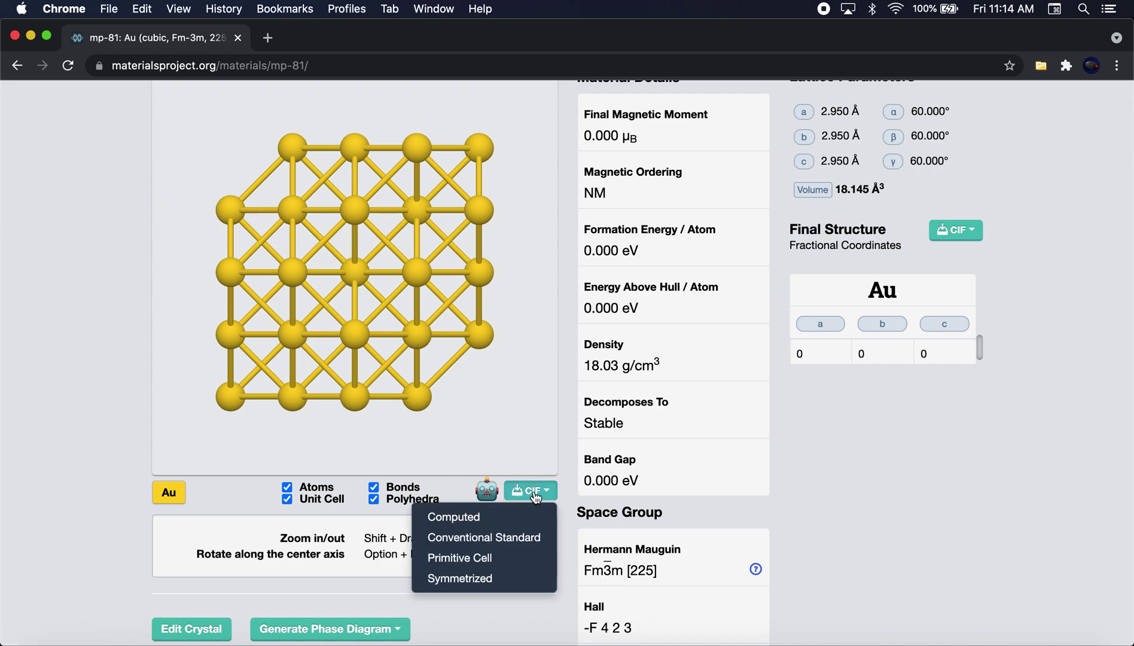
pyautogui.click(508, 534)
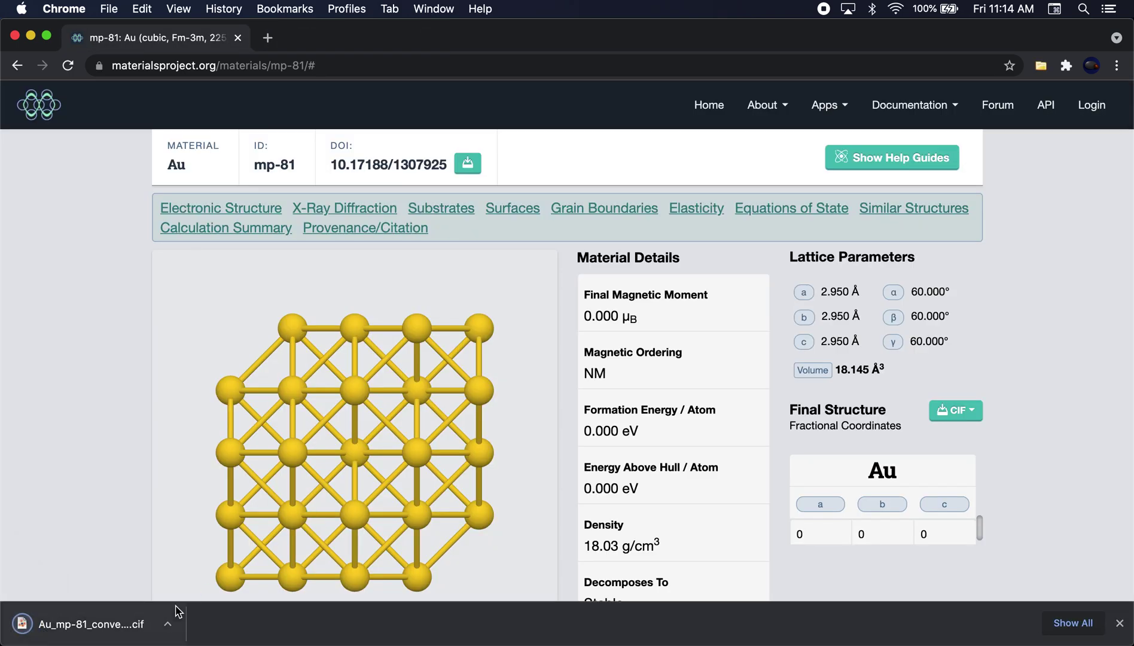
pyautogui.click(113, 624)
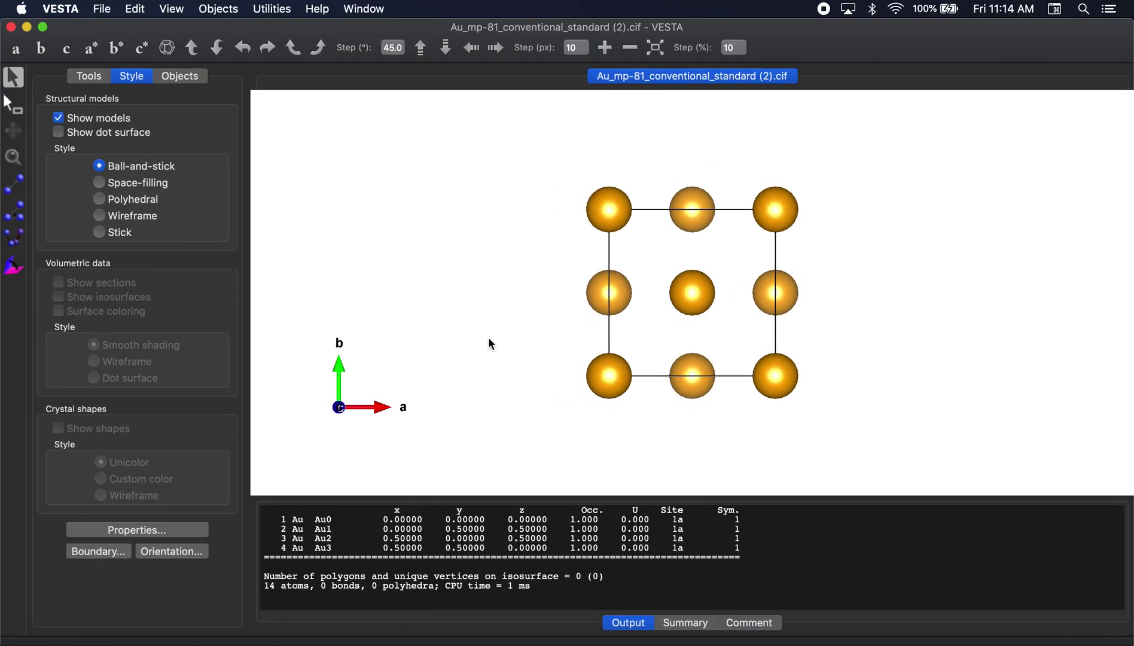
pyautogui.moveTo(489, 339); pyautogui.dragTo(444, 351)
pyautogui.moveTo(518, 341)
pyautogui.mouseDown()
pyautogui.moveTo(499, 324)
pyautogui.moveTo(527, 329)
pyautogui.moveTo(515, 336)
pyautogui.mouseUp()
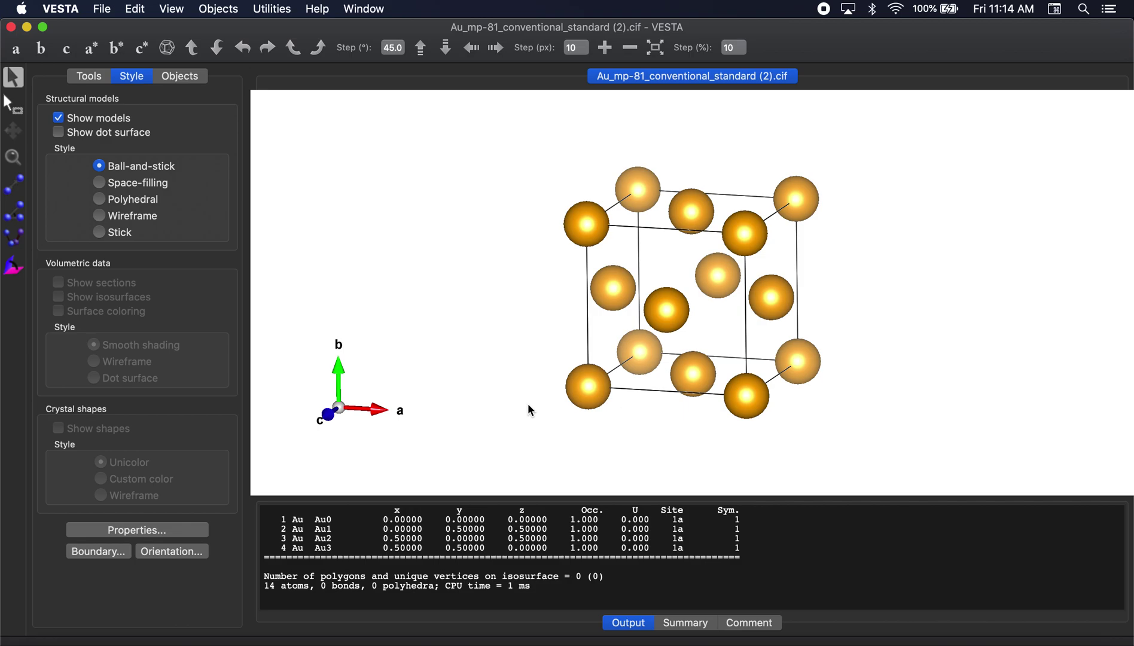
pyautogui.click(73, 50)
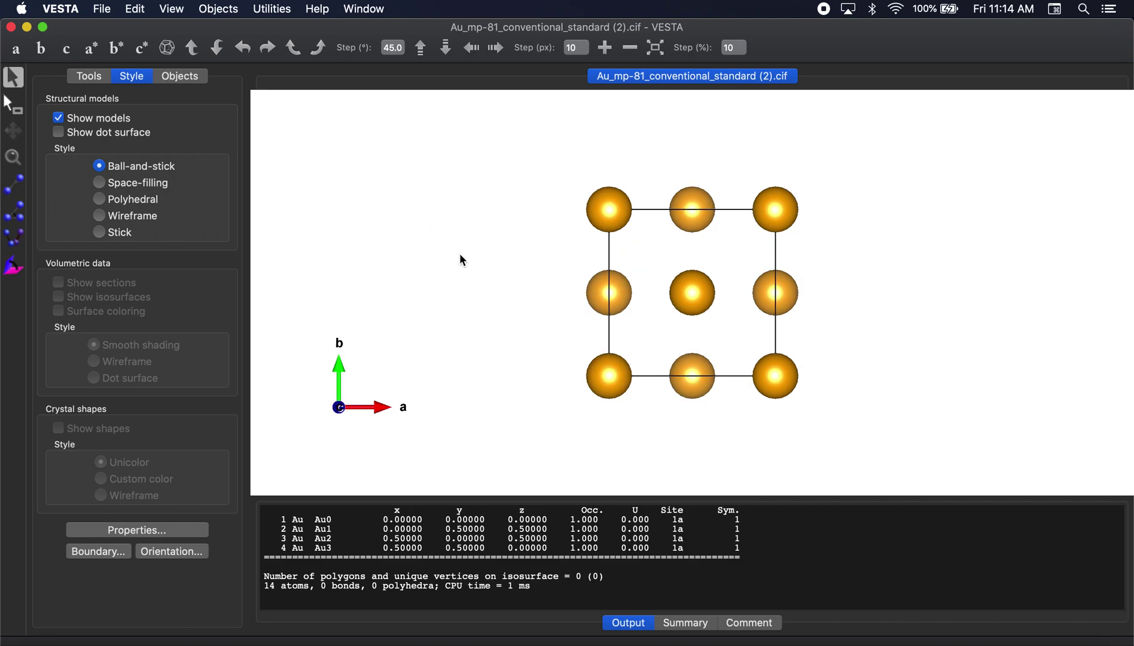
pyautogui.click(135, 9)
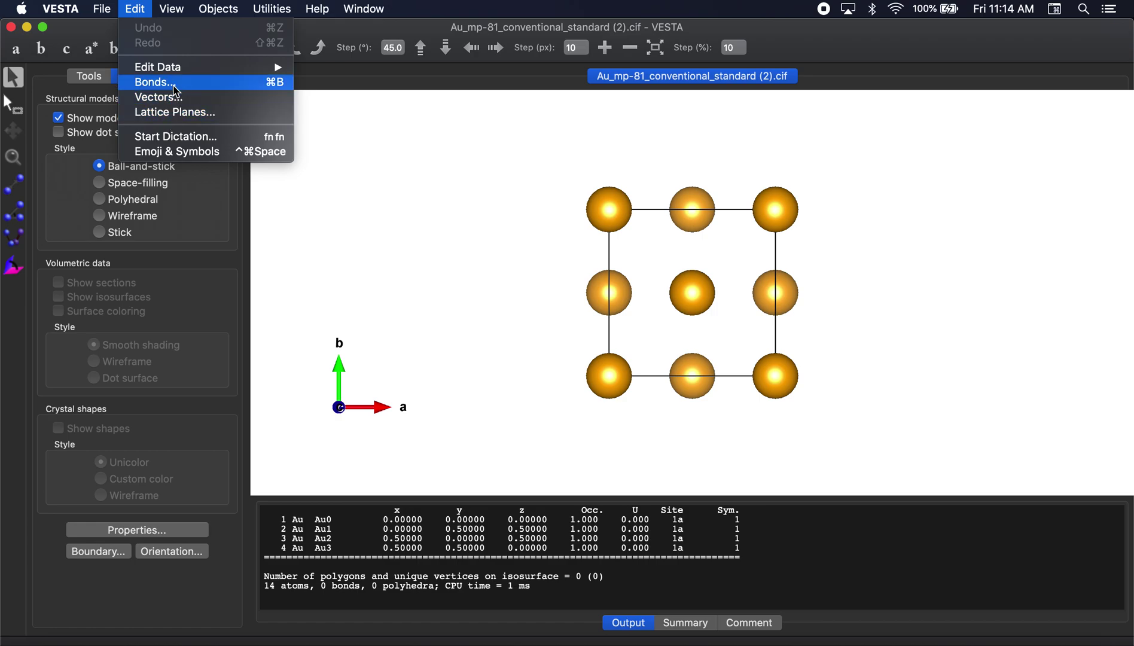
pyautogui.moveTo(181, 74)
pyautogui.click(318, 129)
pyautogui.click(502, 184)
pyautogui.click(223, 110)
pyautogui.write('1')
pyautogui.press('Tab')
pyautogui.write('1')
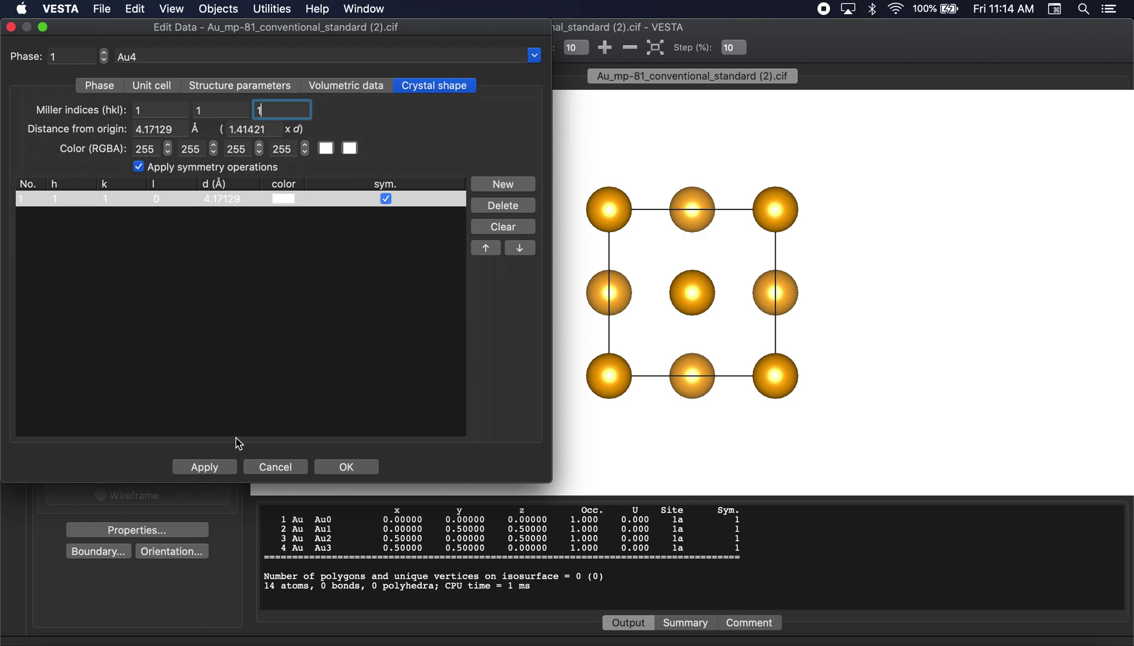
pyautogui.click(214, 471)
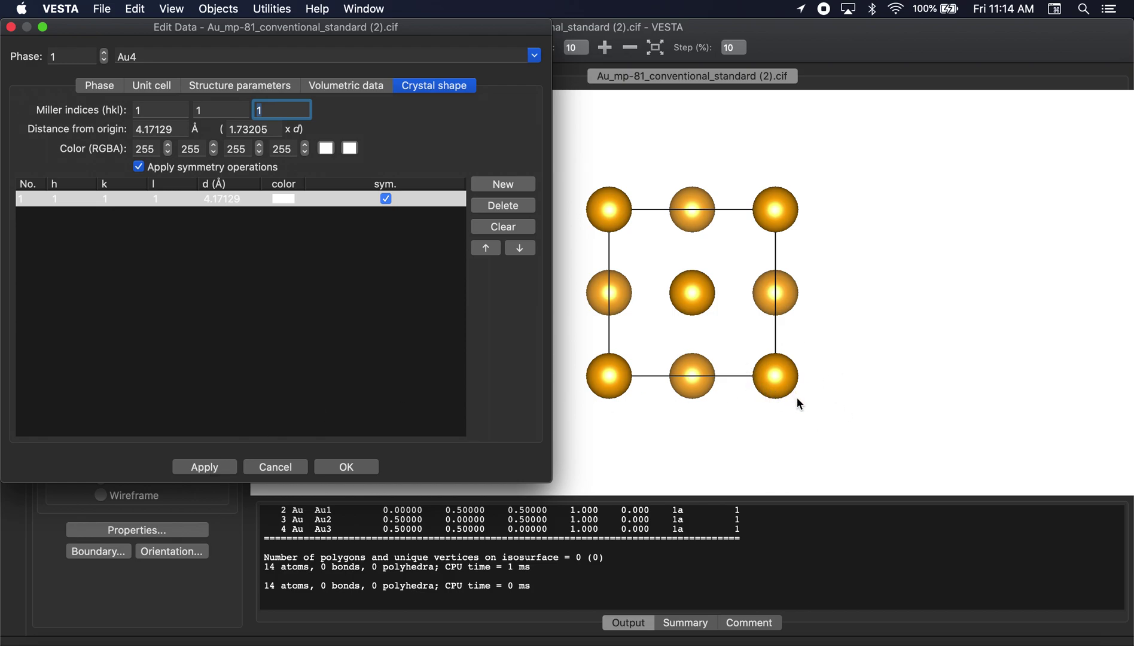
pyautogui.scroll(-2, 797, 397)
pyautogui.moveTo(796, 397); pyautogui.dragTo(765, 405)
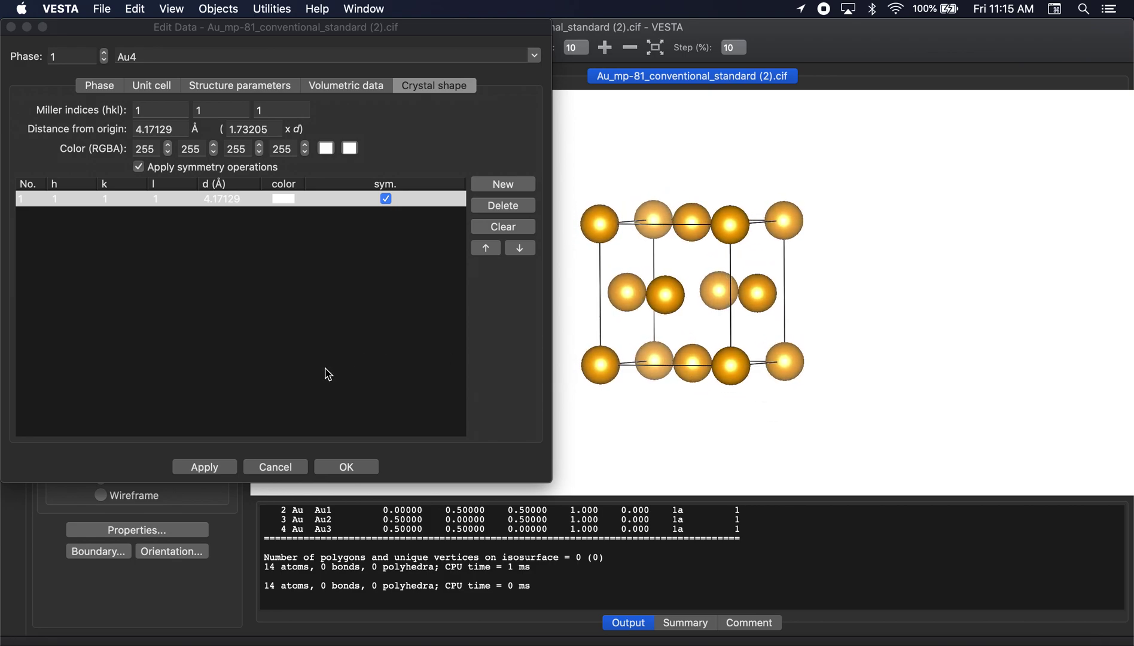
pyautogui.click(503, 205)
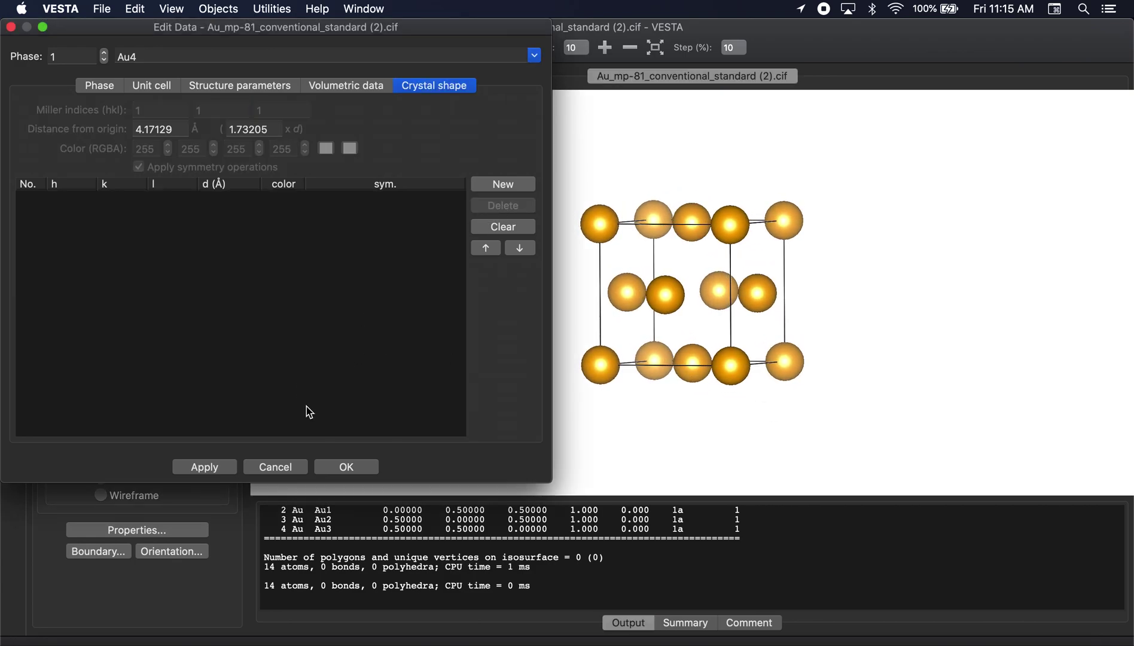
pyautogui.click(346, 467)
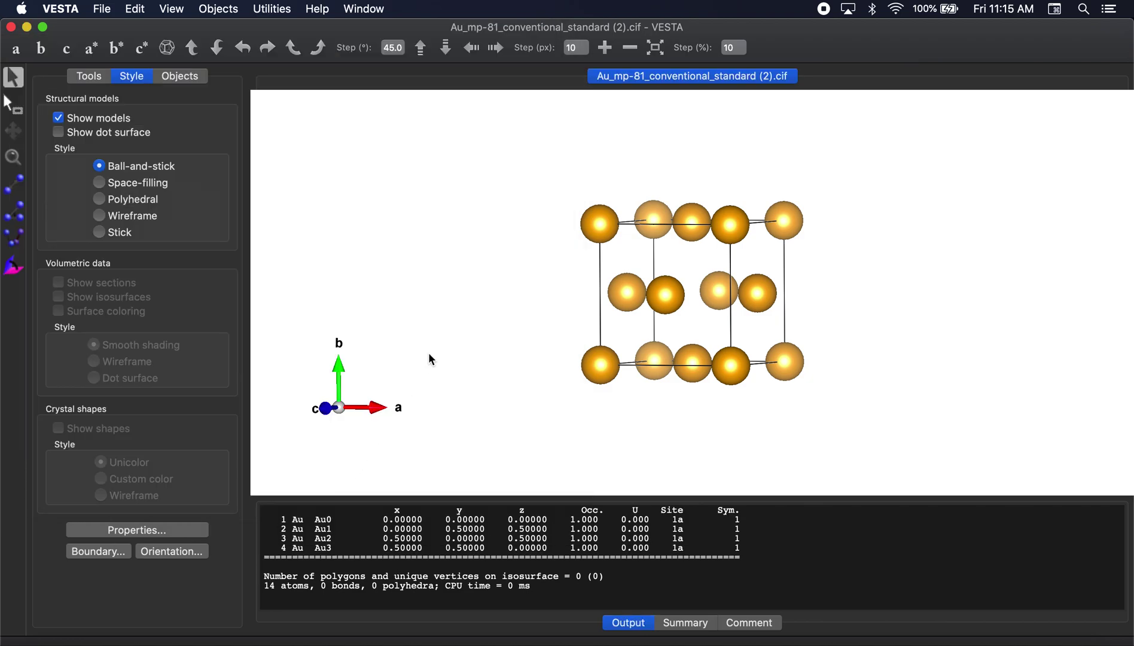
# - In Edit Data's Unit cell settings, set the crystal system to Cubic
pyautogui.click(137, 10)
pyautogui.moveTo(286, 67)
pyautogui.click(334, 83)
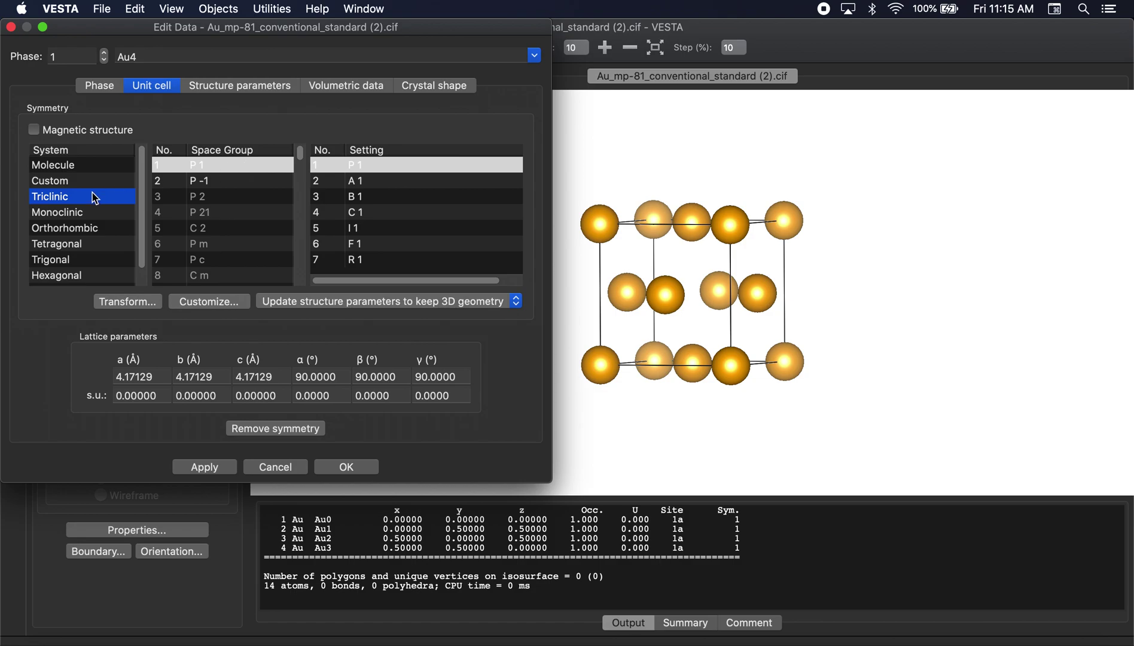
pyautogui.scroll(-1, 84, 202)
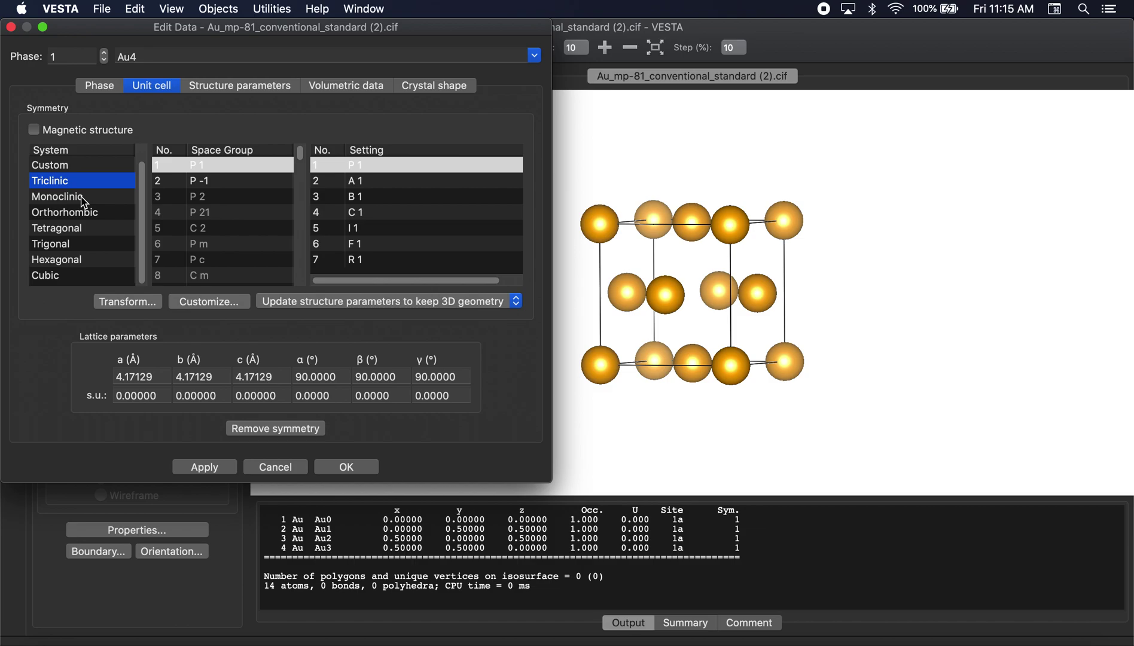
pyautogui.click(62, 277)
# - Select space group 202 F m -3, apply it and close the data editor
pyautogui.scroll(-5, 202, 233)
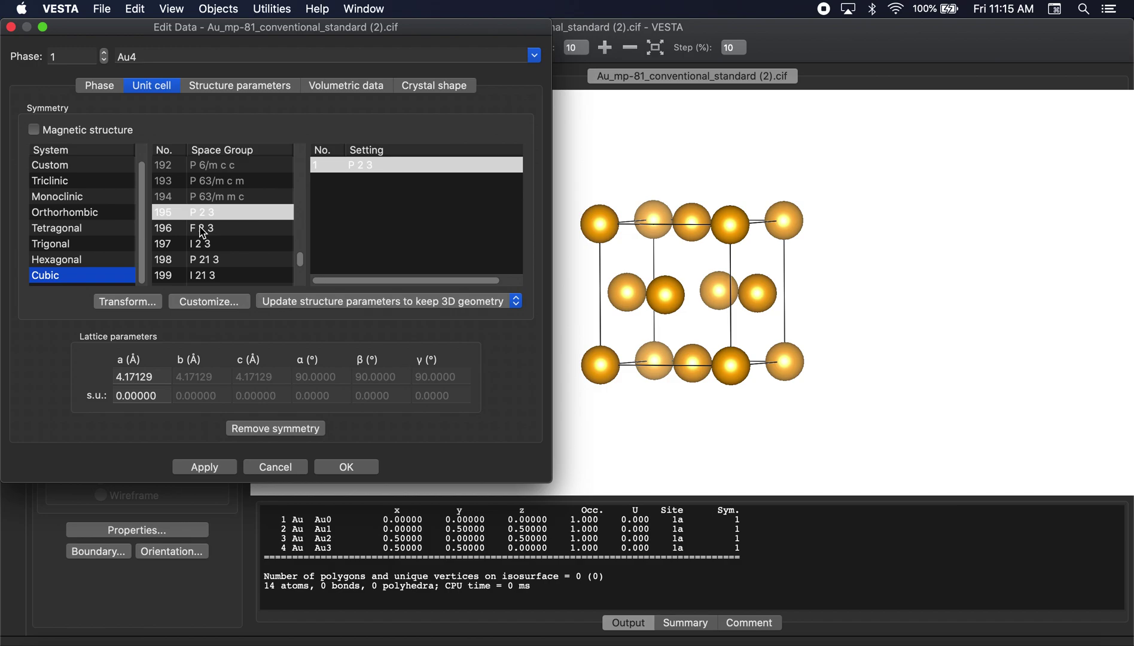
pyautogui.scroll(-4, 202, 233)
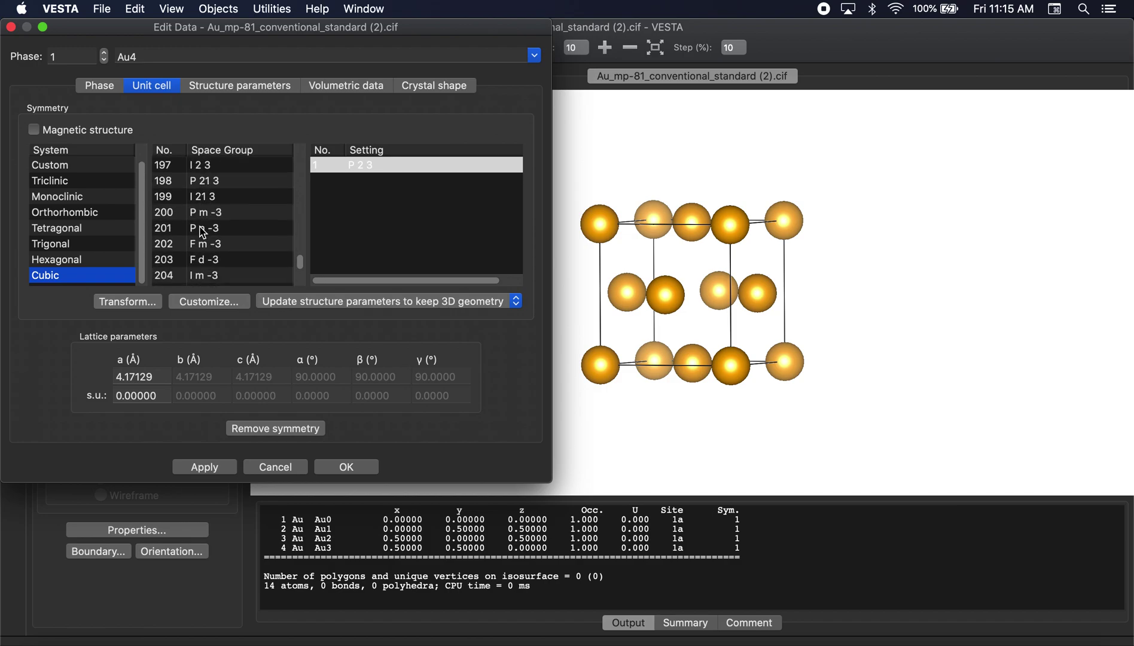
pyautogui.scroll(-8, 218, 245)
pyautogui.scroll(10, 219, 248)
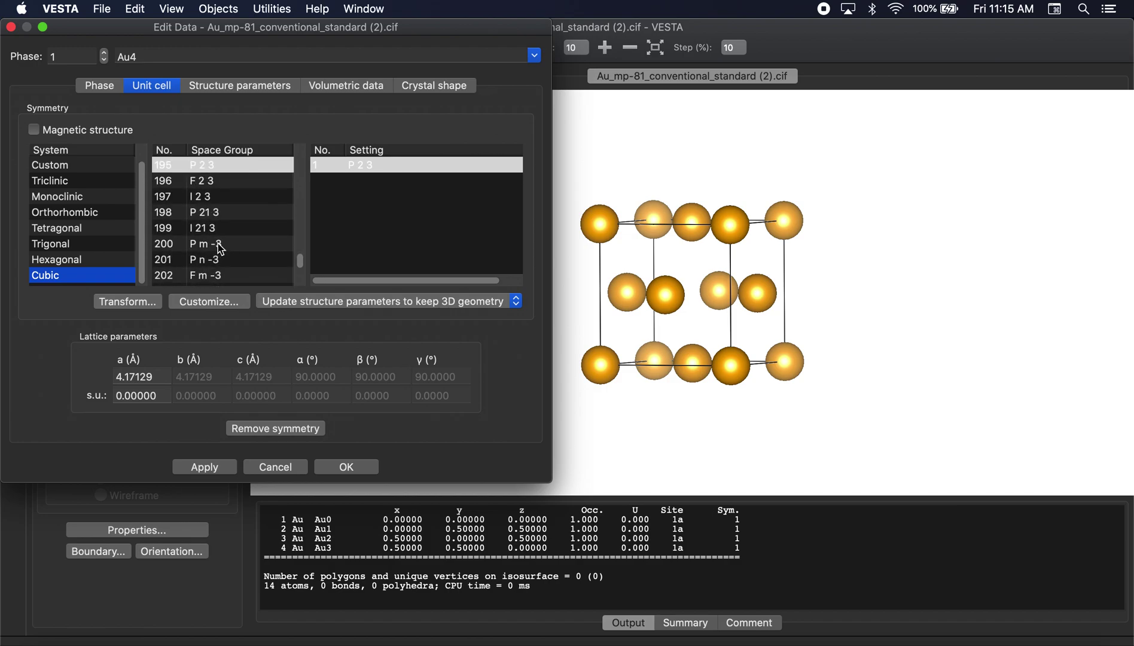
pyautogui.scroll(-3, 219, 249)
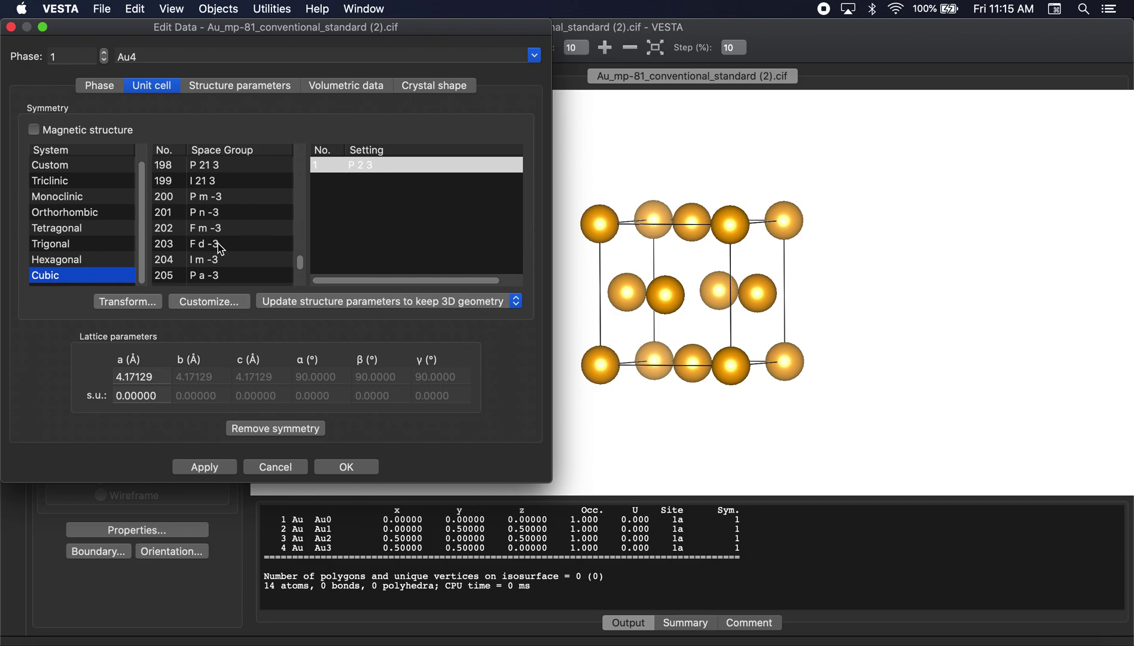
pyautogui.scroll(-7, 220, 249)
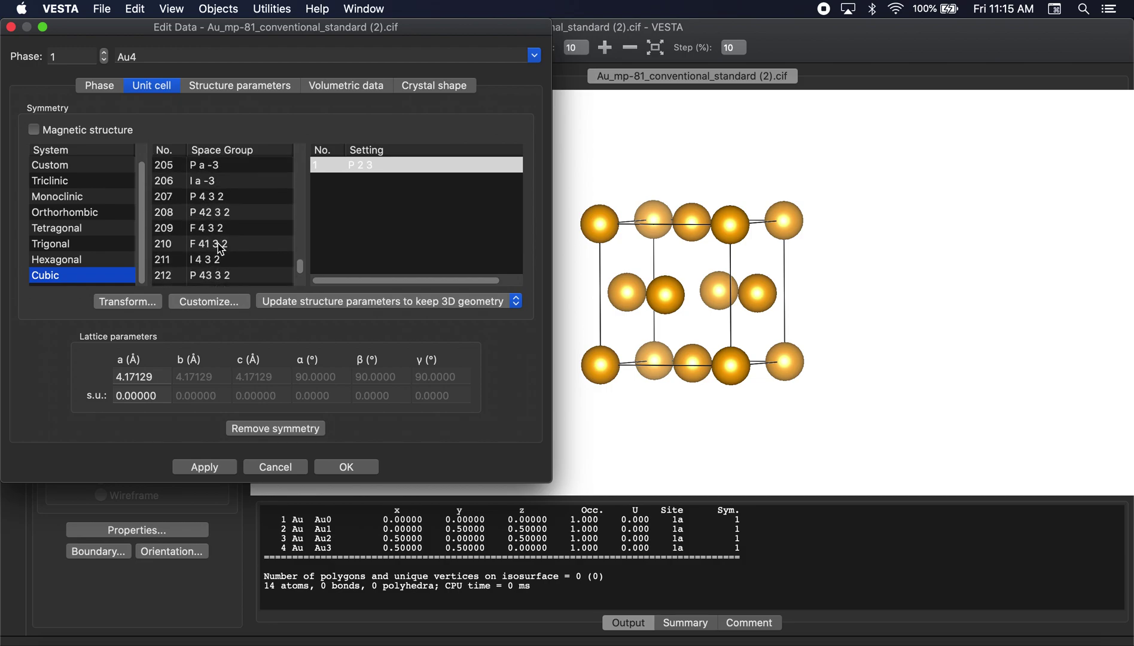
pyautogui.scroll(4, 220, 249)
pyautogui.scroll(1, 220, 248)
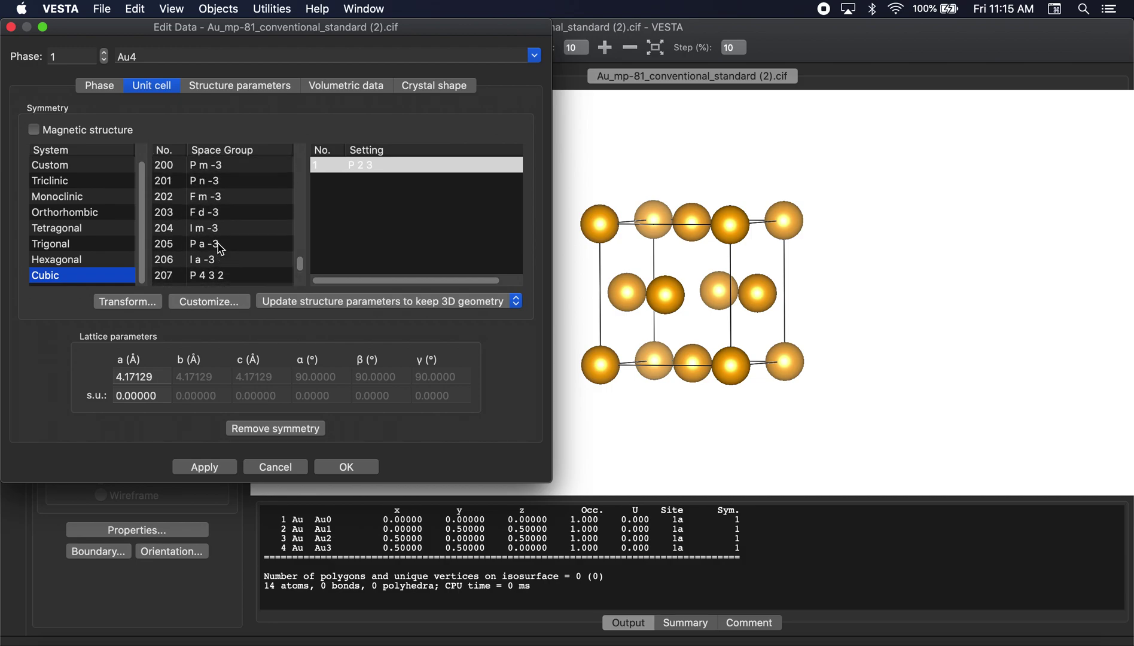
pyautogui.click(234, 198)
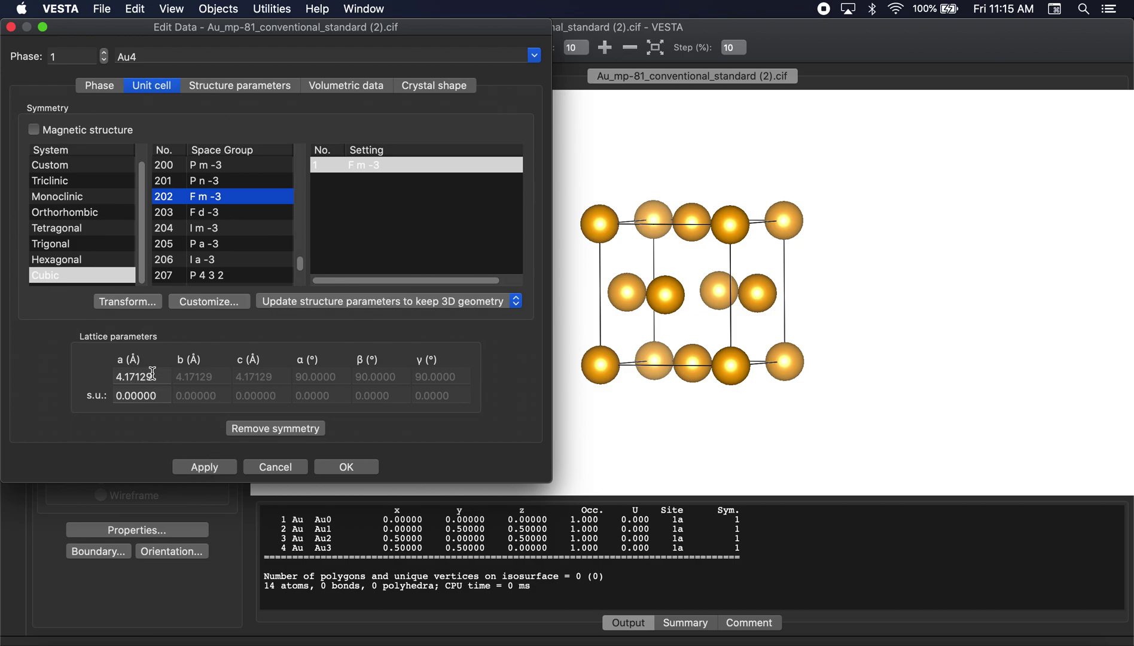
pyautogui.click(187, 464)
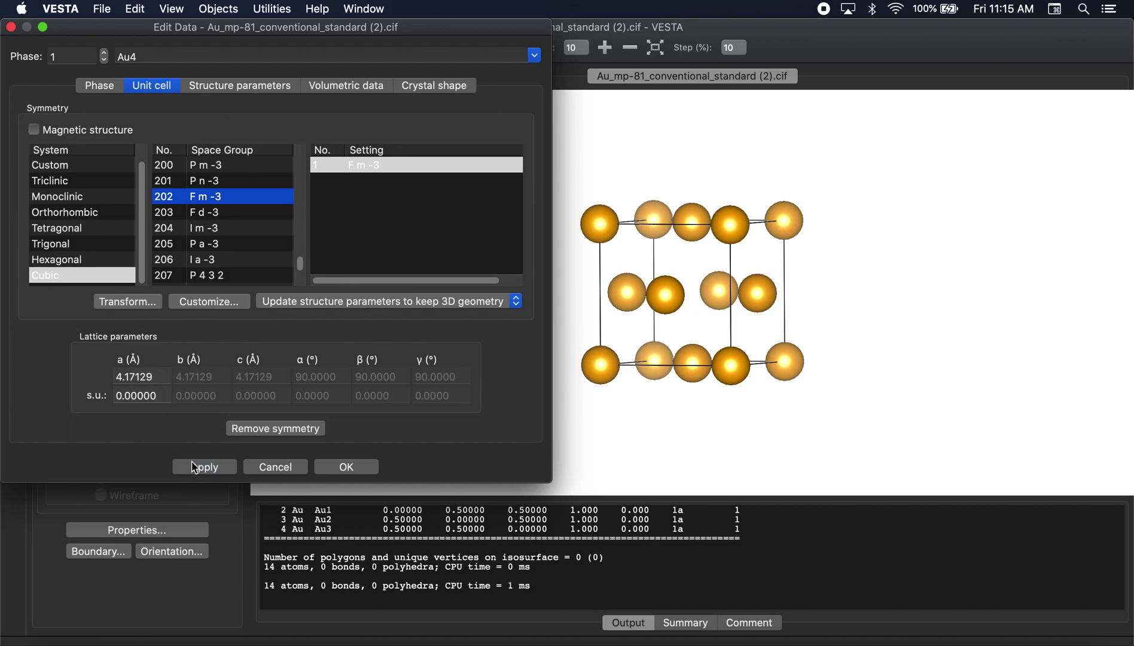
pyautogui.click(349, 467)
pyautogui.click(675, 624)
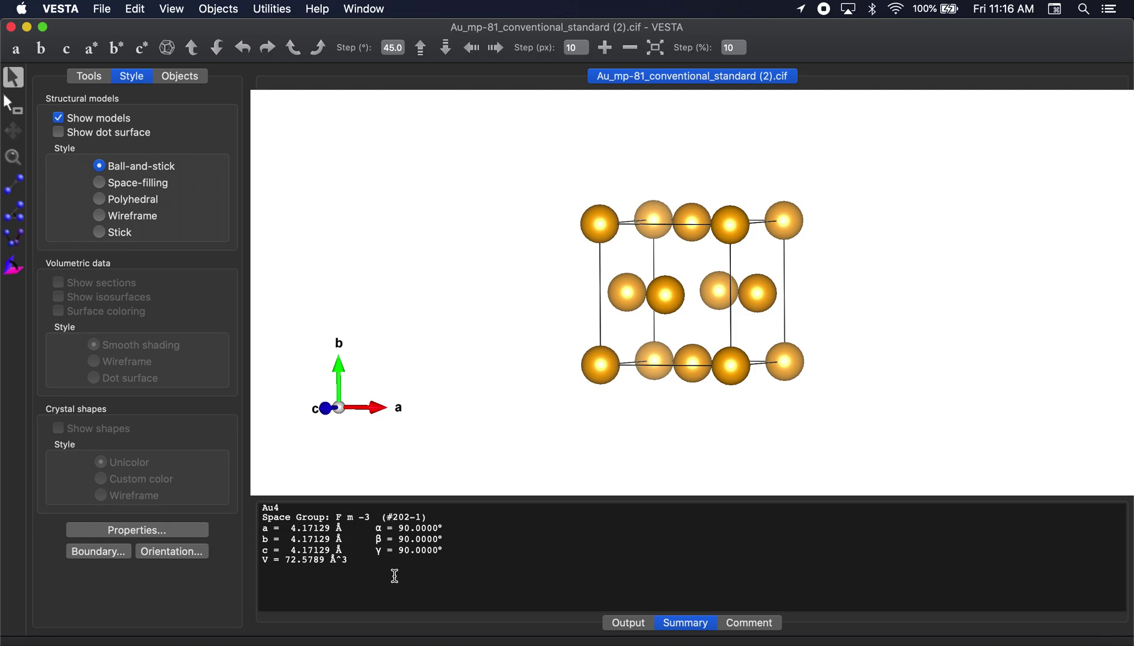
pyautogui.click(414, 640)
pyautogui.scroll(-10, 681, 347)
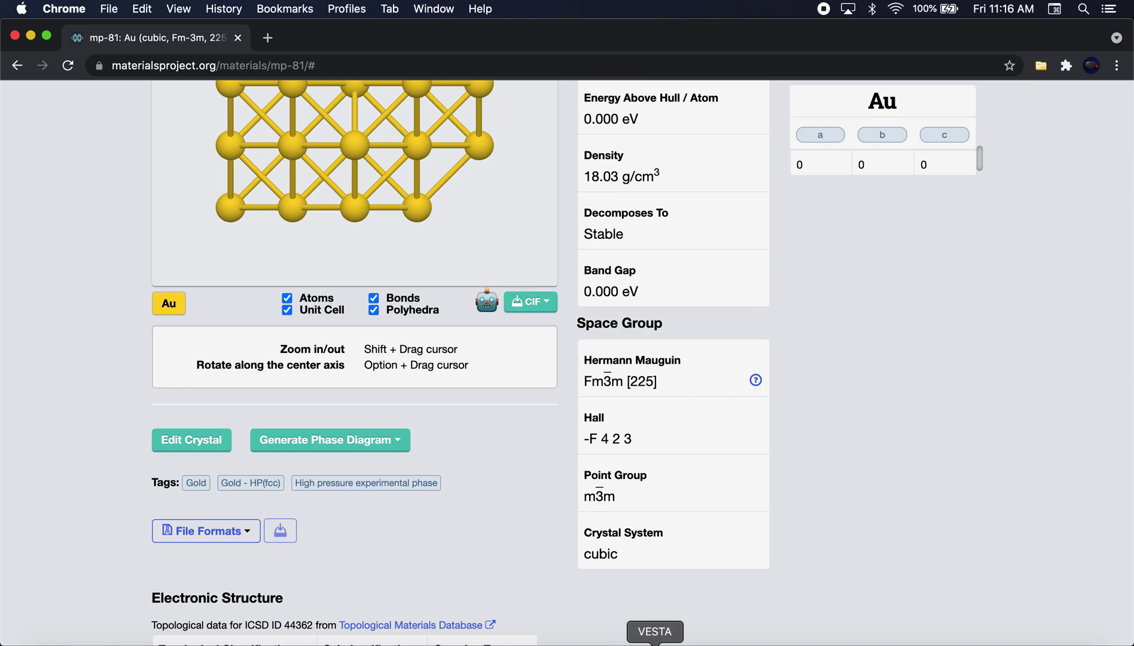
# - Back in VESTA's Unit cell editor, select space group 225 F m -3 m, apply and confirm
pyautogui.click(654, 643)
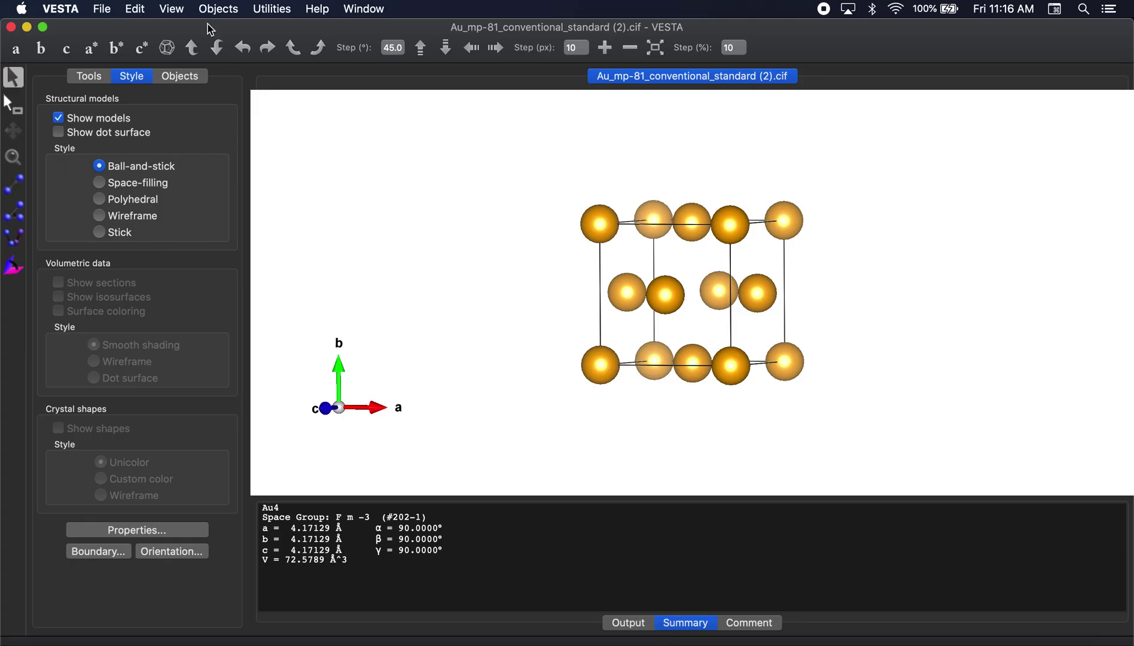
pyautogui.click(135, 9)
pyautogui.moveTo(186, 69)
pyautogui.click(338, 83)
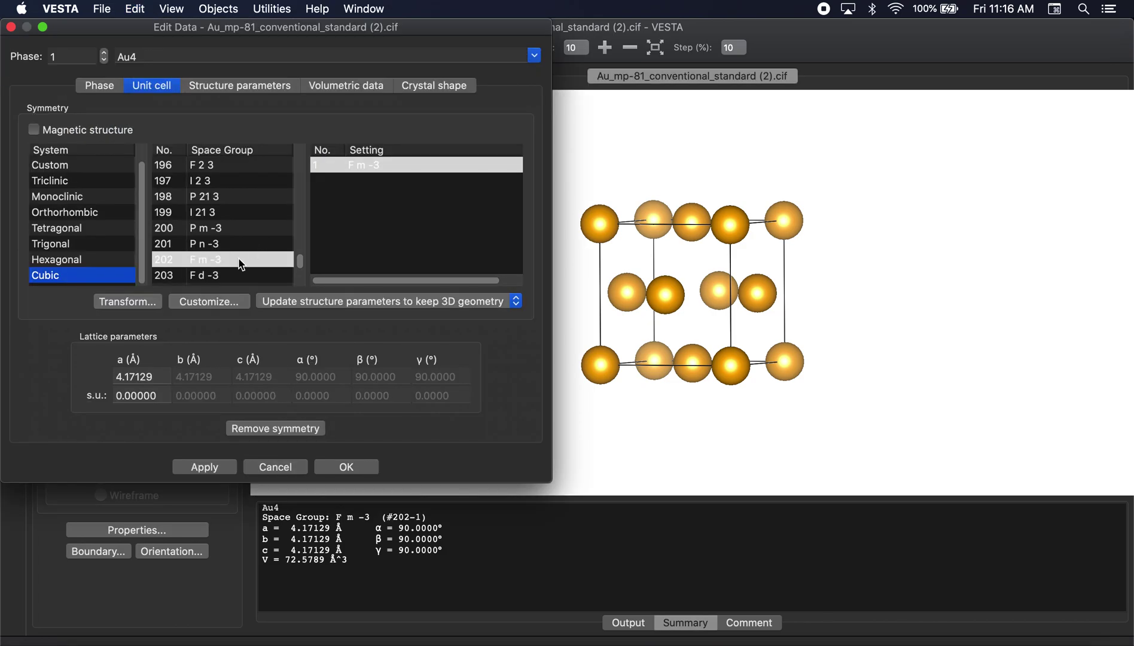
pyautogui.scroll(-7, 238, 247)
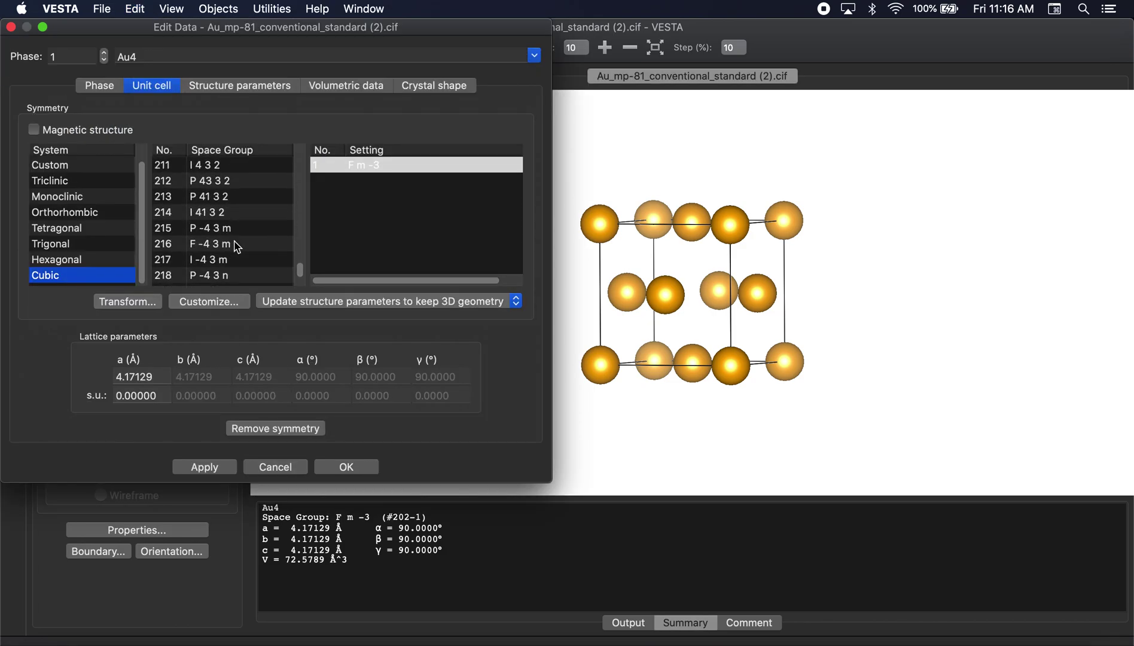
pyautogui.scroll(-1, 238, 246)
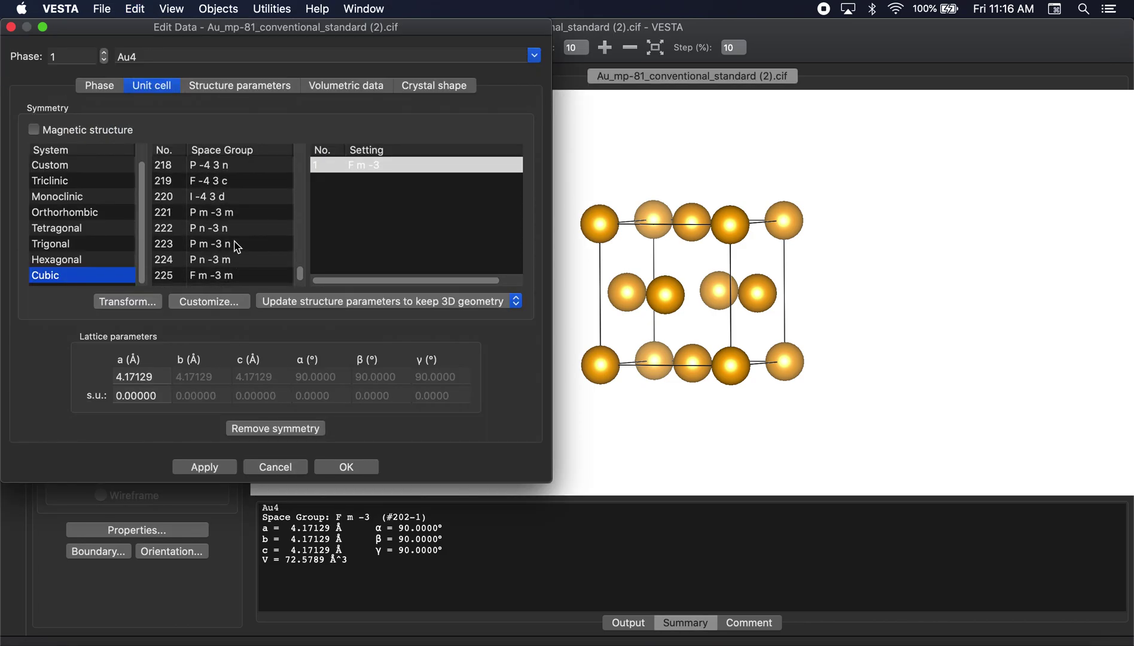
pyautogui.click(216, 276)
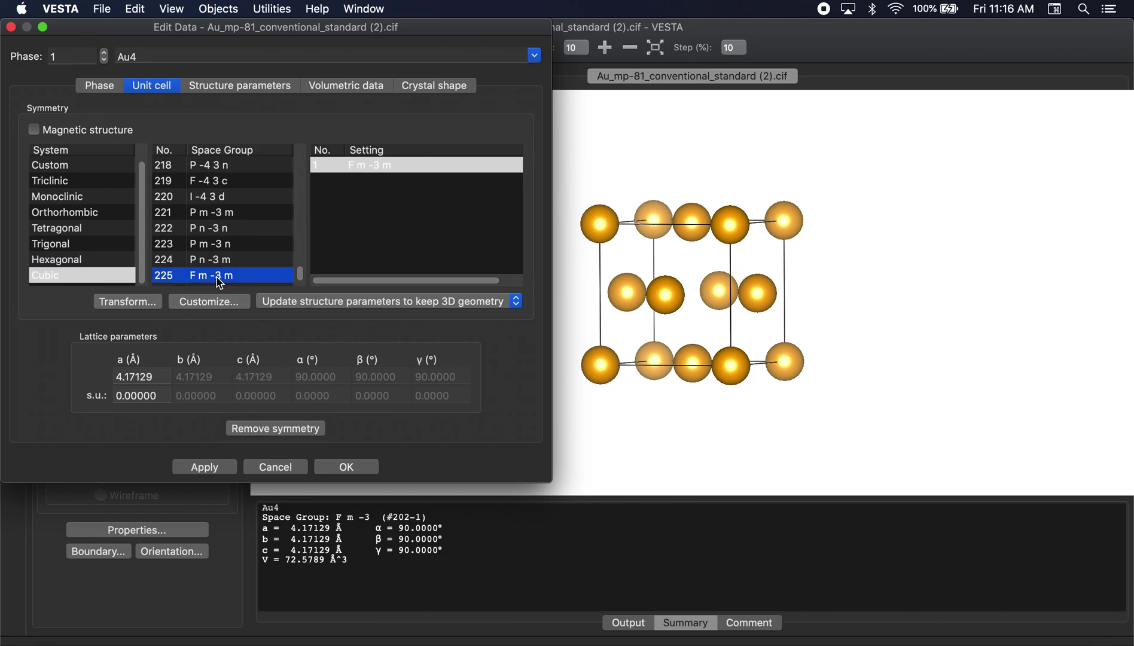
pyautogui.click(208, 468)
pyautogui.click(229, 465)
pyautogui.click(326, 470)
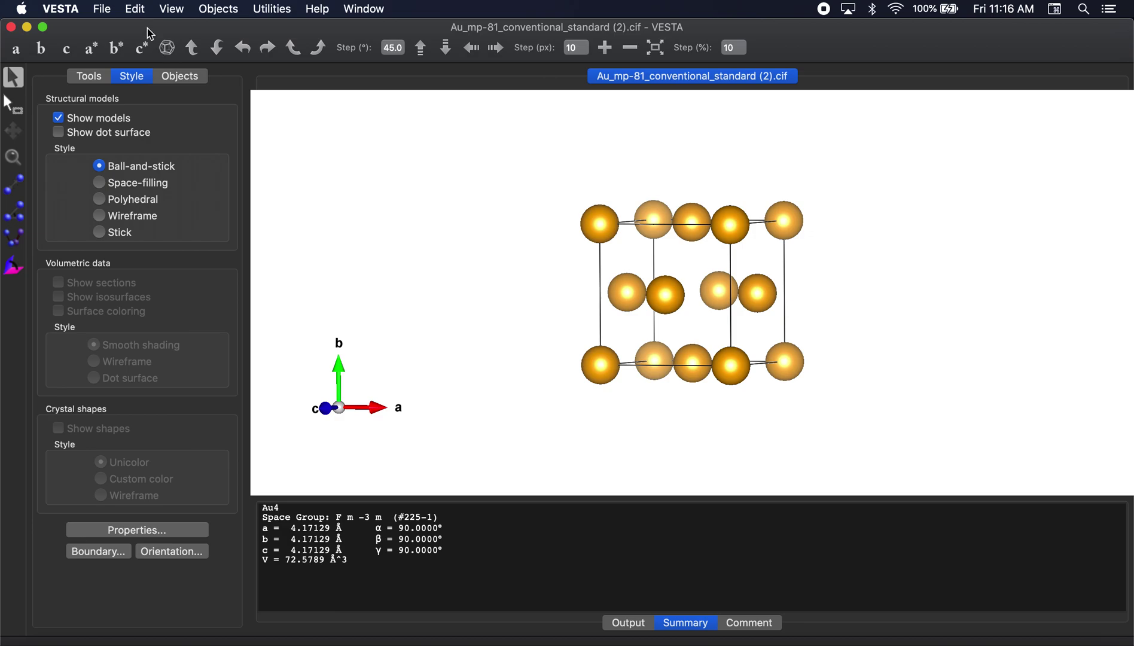
# - Add a new (111) crystal-shape plane and apply it to show the octahedron
pyautogui.click(135, 9)
pyautogui.moveTo(160, 67)
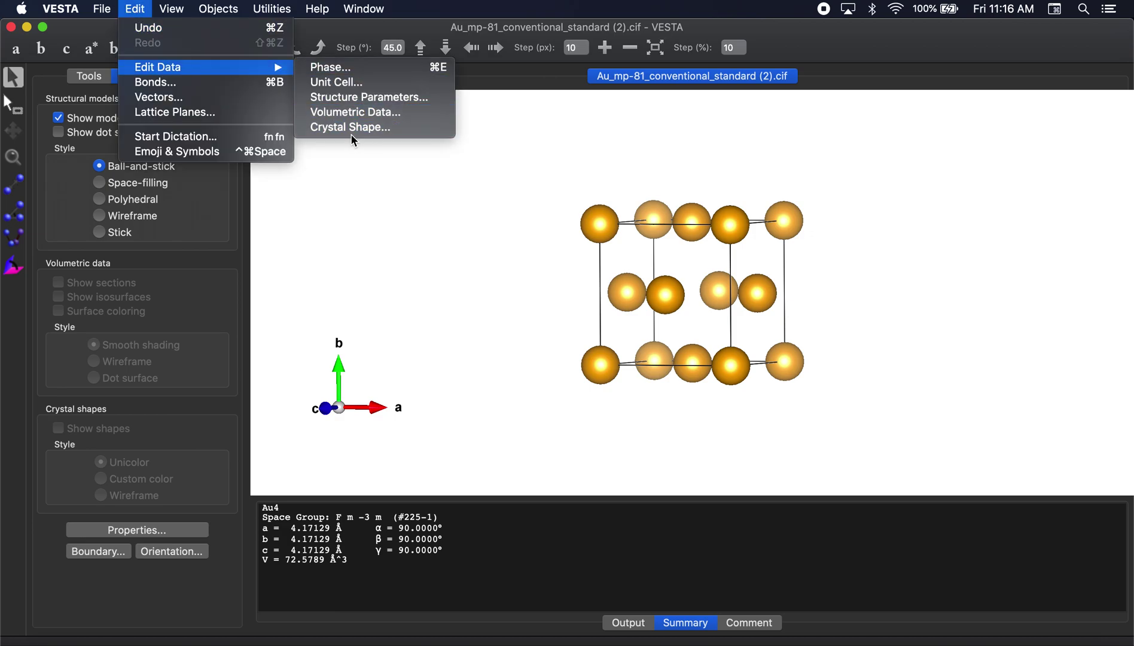
pyautogui.click(354, 129)
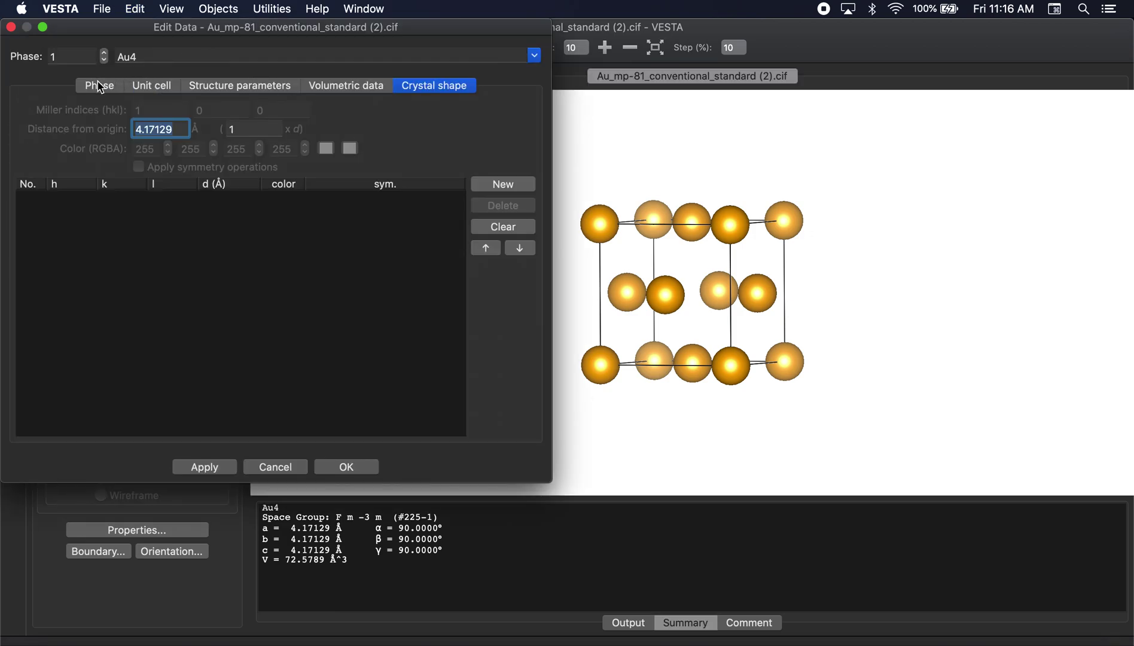
pyautogui.click(486, 184)
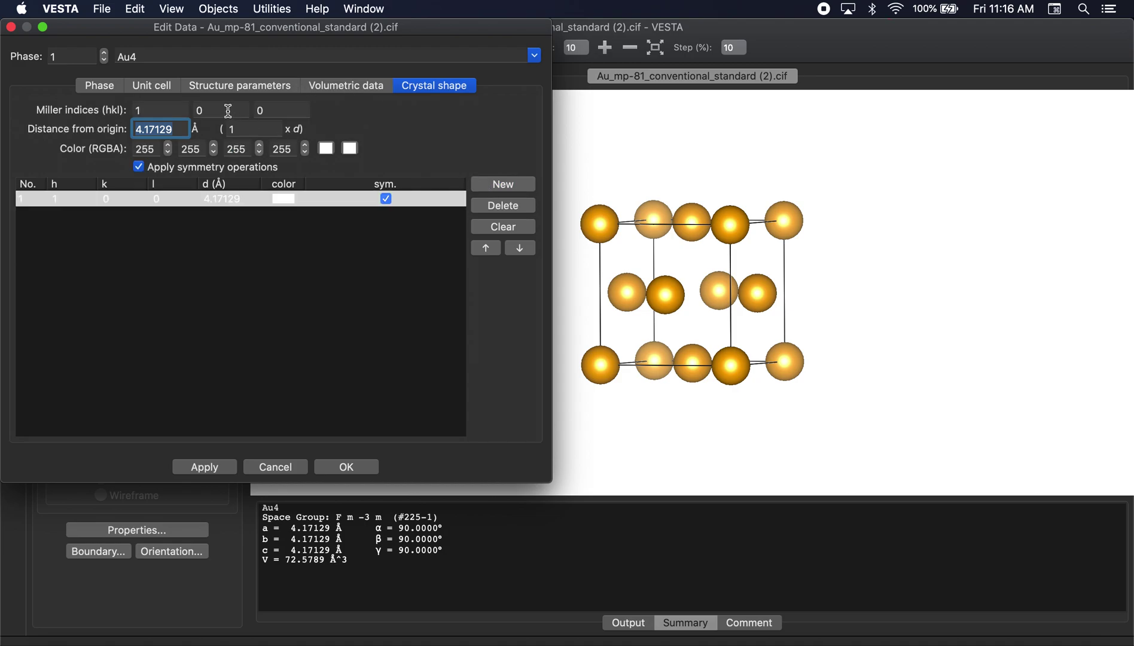
pyautogui.click(197, 110)
pyautogui.write('1')
pyautogui.press('Tab')
pyautogui.write('1')
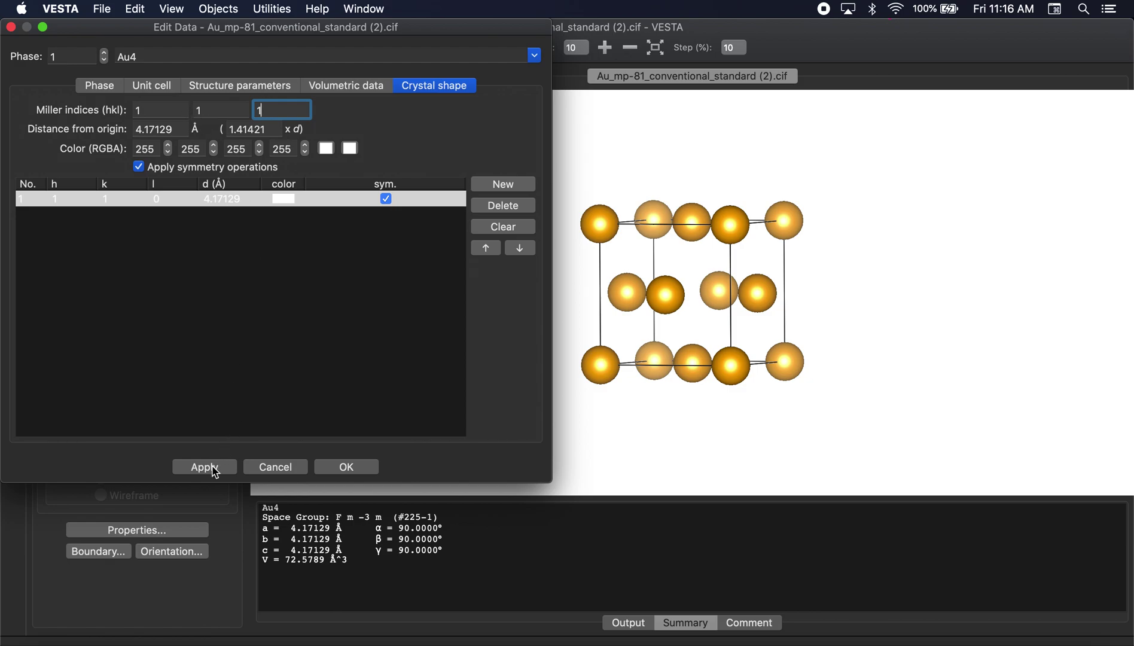
pyautogui.click(210, 468)
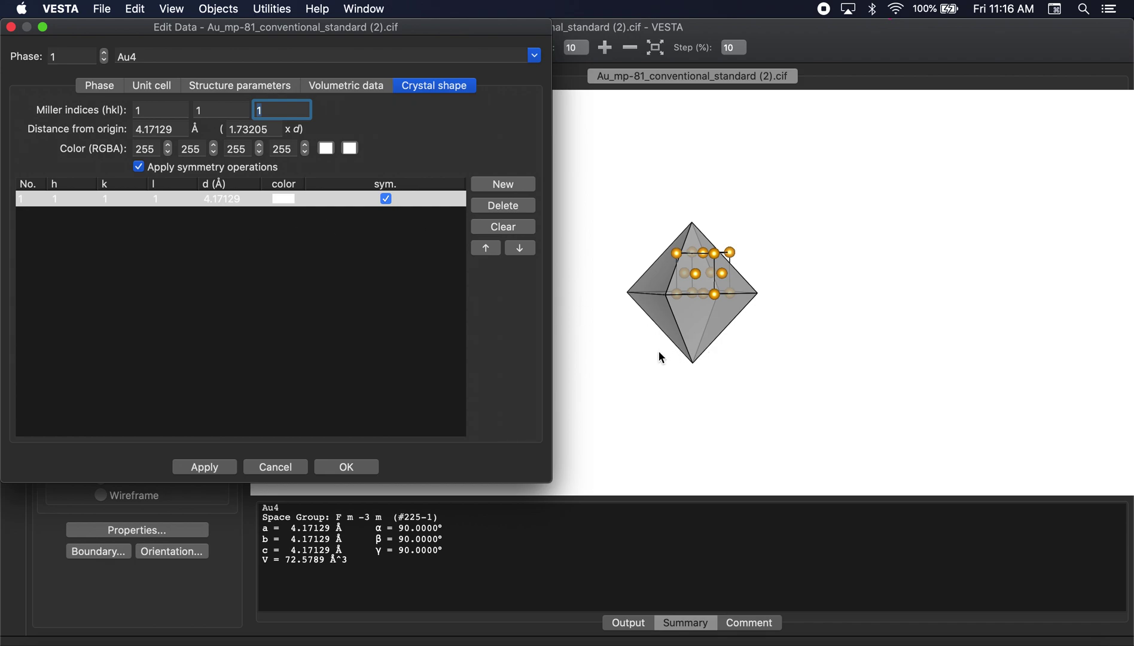
# - Set the (111) plane distance to 2 × d (4.81659 Å) and close the editor
pyautogui.moveTo(651, 337); pyautogui.dragTo(716, 321)
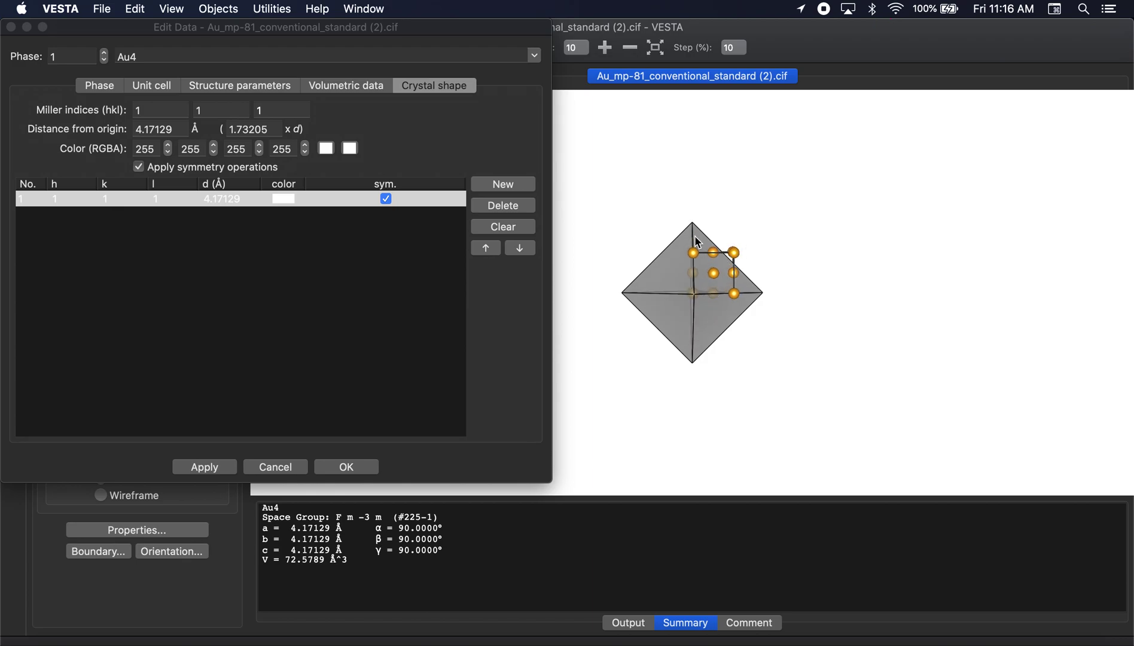
pyautogui.click(271, 130)
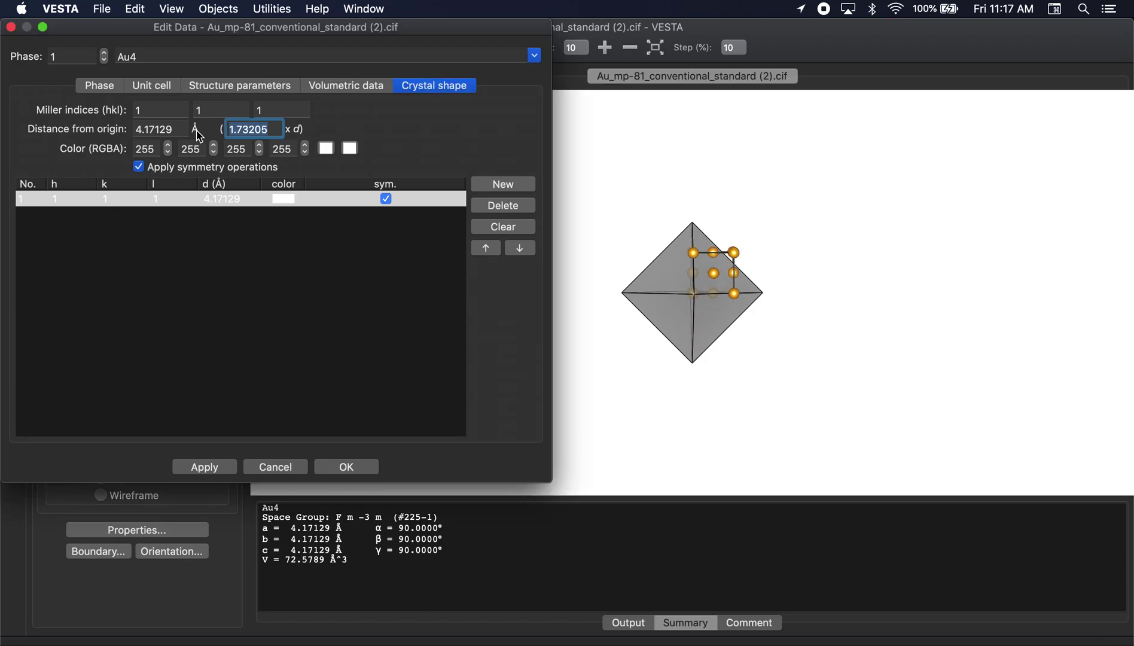
pyautogui.write('2')
pyautogui.click(219, 467)
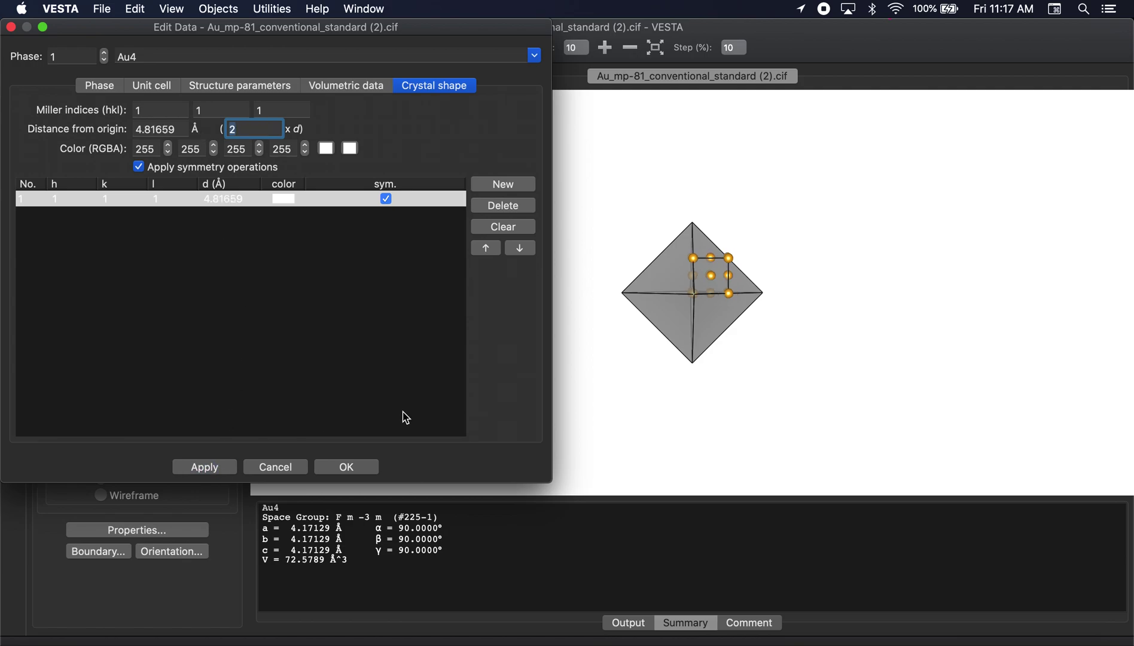
pyautogui.click(358, 471)
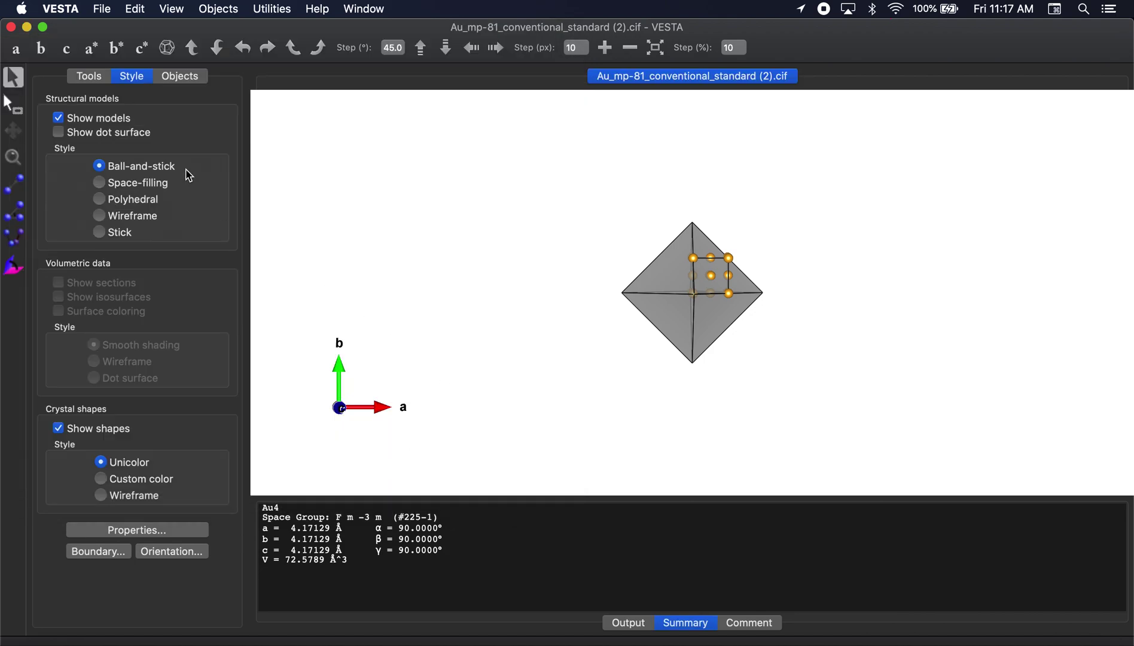
# - Viewing down c, set the Boundary range to -2 to 2 in x, y and z
pyautogui.click(69, 51)
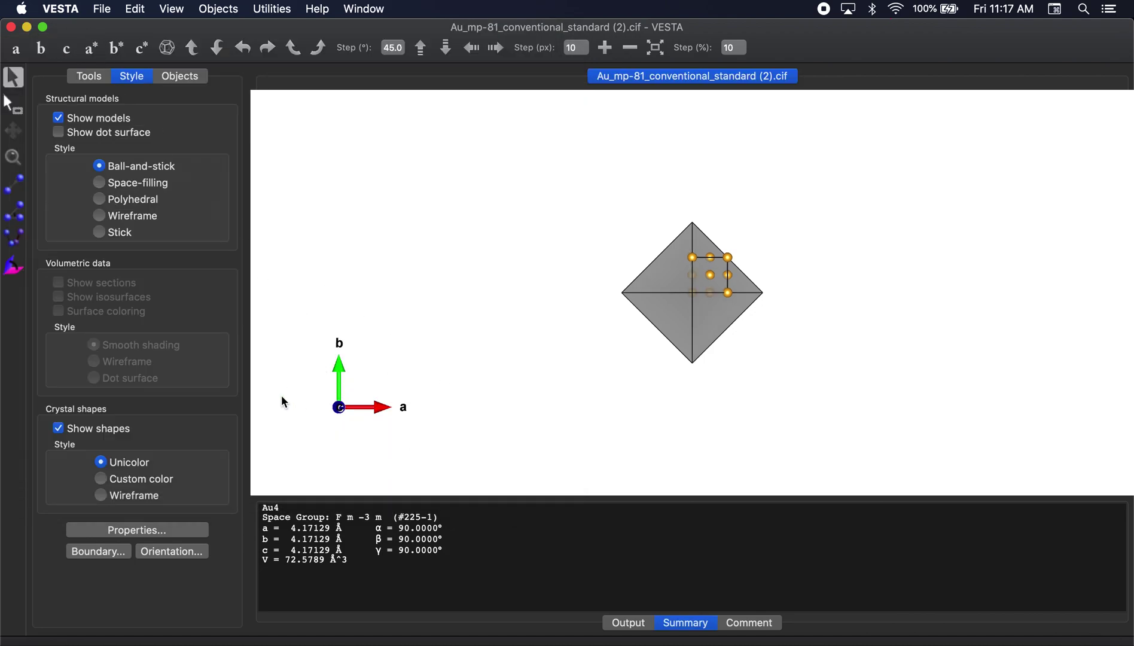
pyautogui.click(109, 556)
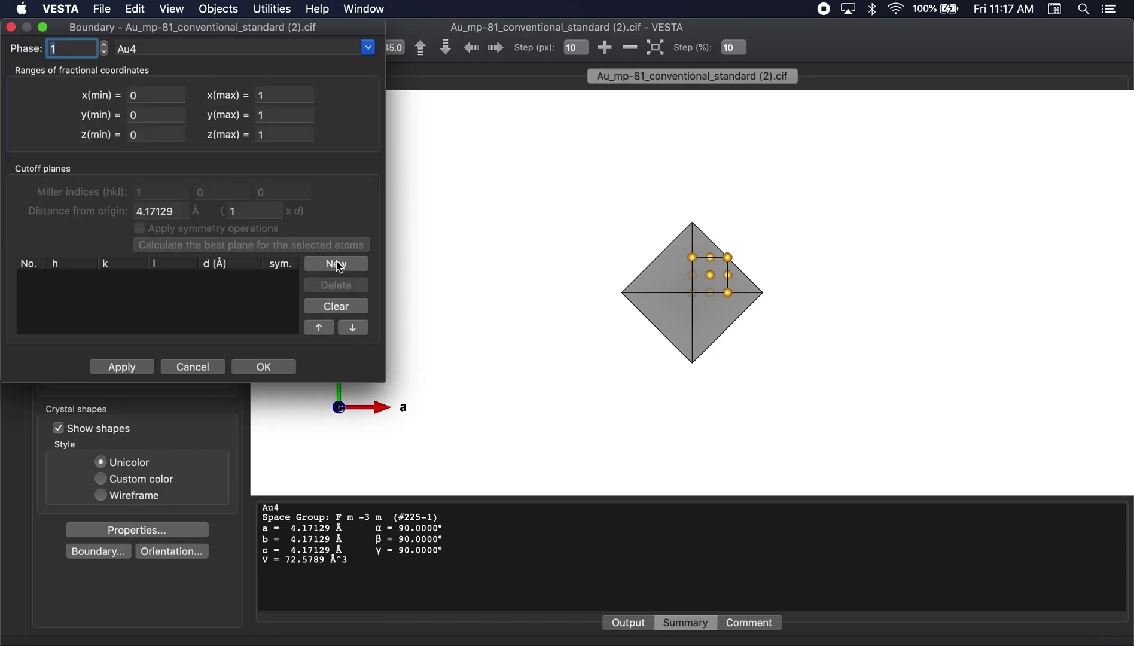
pyautogui.doubleClick(140, 95)
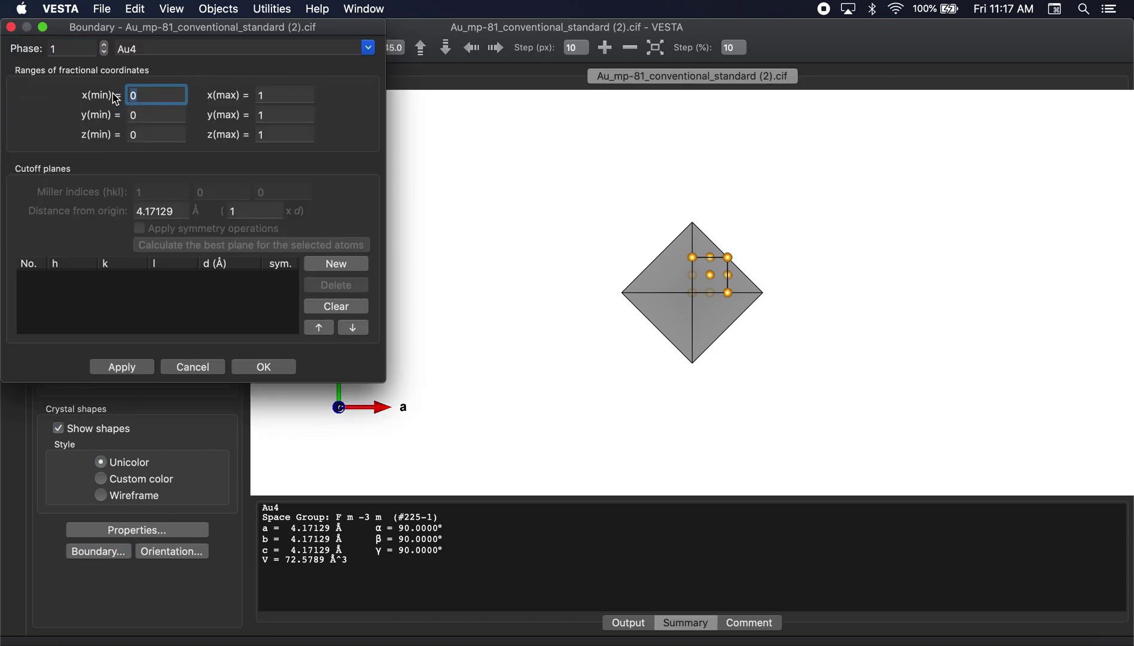
pyautogui.write('-2')
pyautogui.press('Tab')
pyautogui.write('2')
pyautogui.press('Tab')
pyautogui.write('-2')
pyautogui.press('Tab')
pyautogui.write('2')
pyautogui.press('Tab')
pyautogui.write('-2')
pyautogui.press('Tab')
pyautogui.write('2')
pyautogui.click(120, 366)
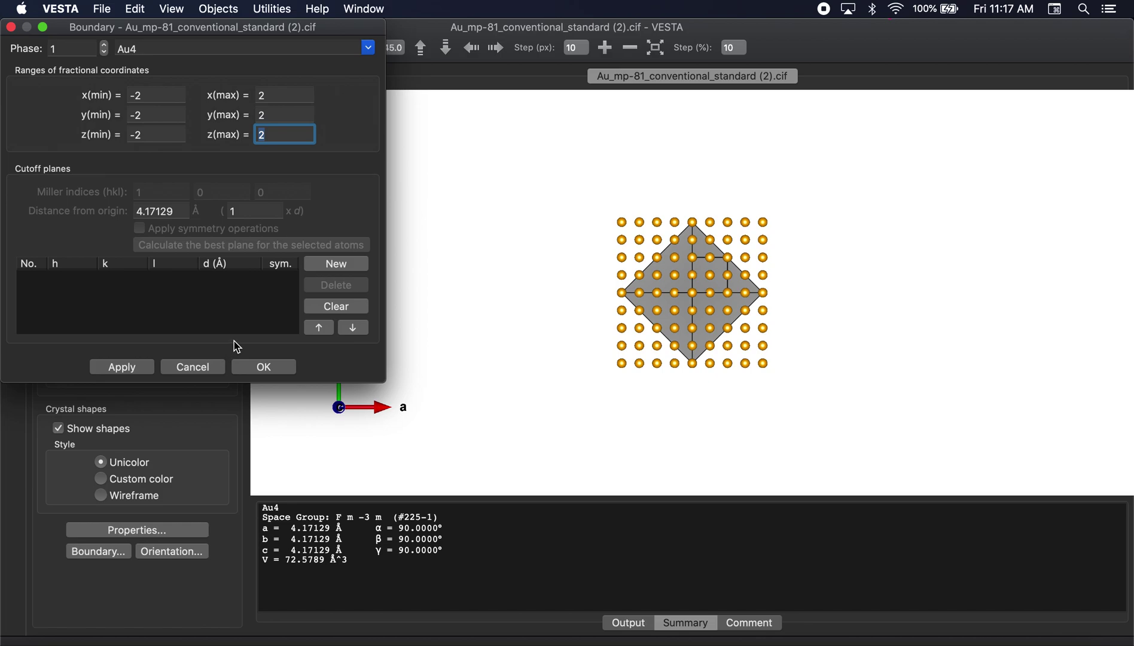
pyautogui.click(265, 367)
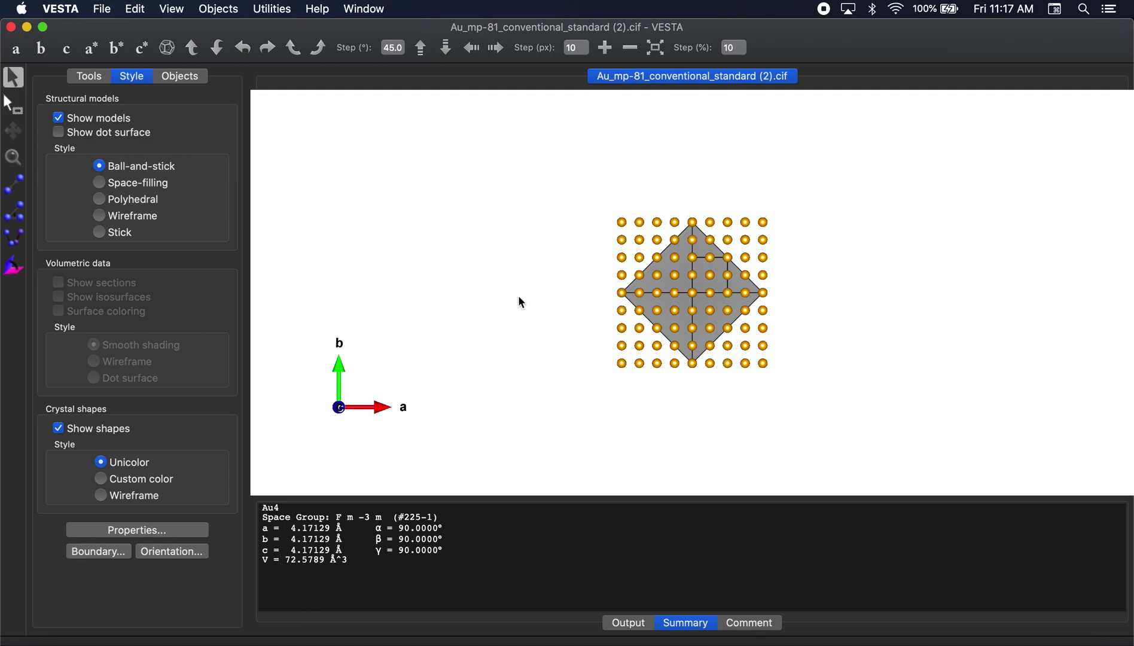
# - In a 45°-rotated view, box-delete the stray atoms on the top, bottom and left of the outline
pyautogui.click(321, 48)
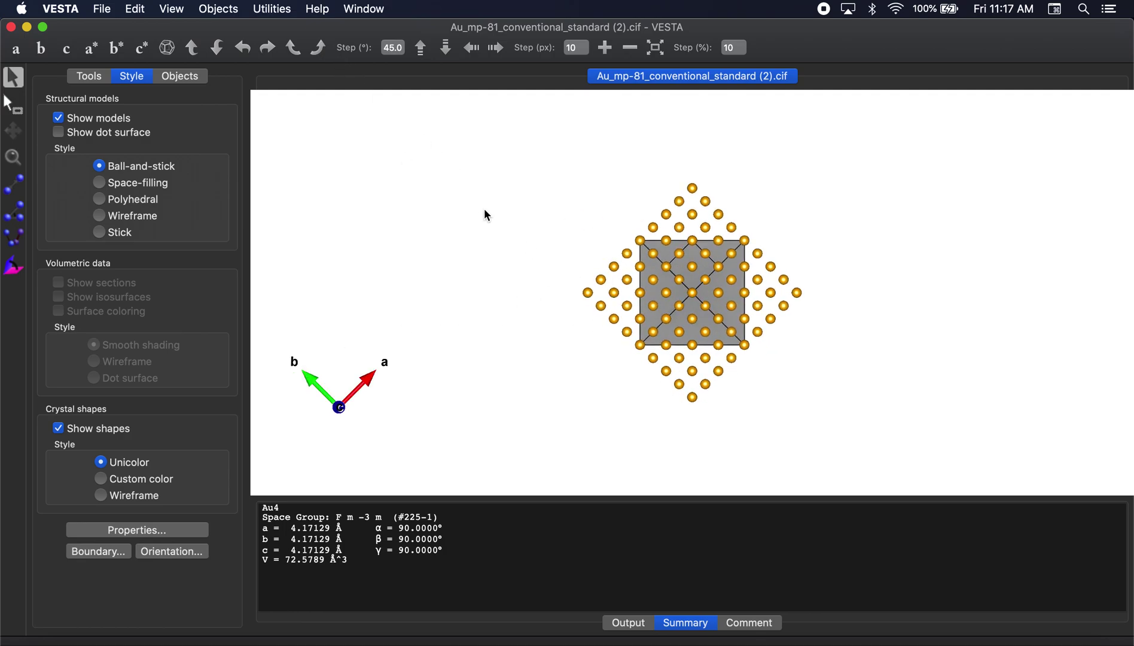
pyautogui.scroll(3, 485, 210)
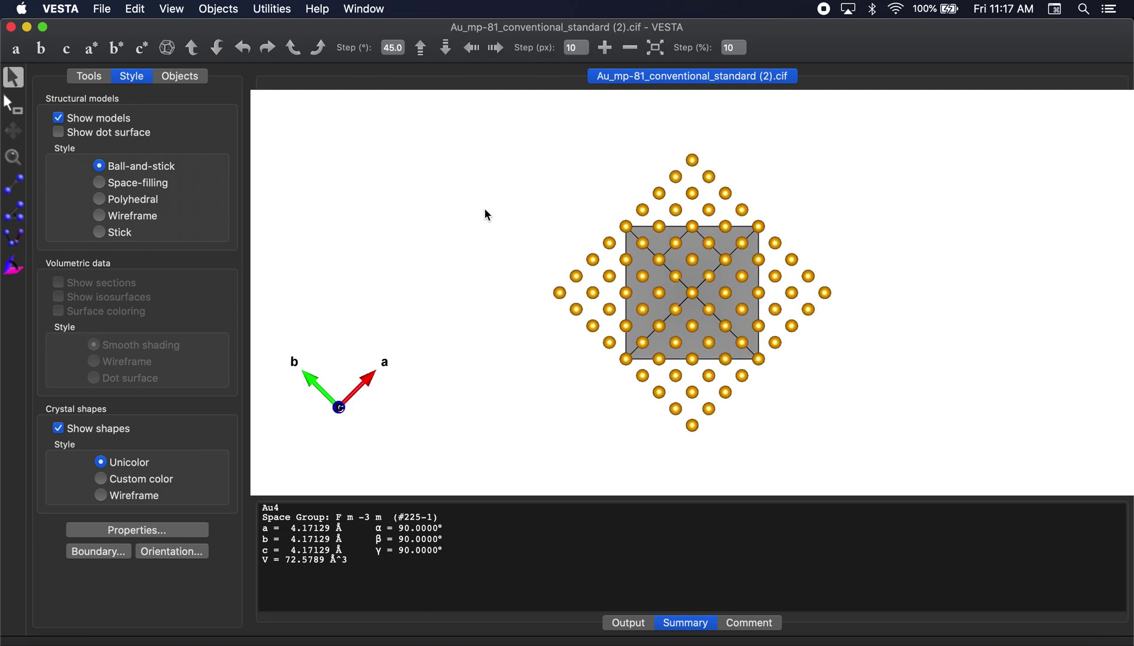
pyautogui.click(12, 103)
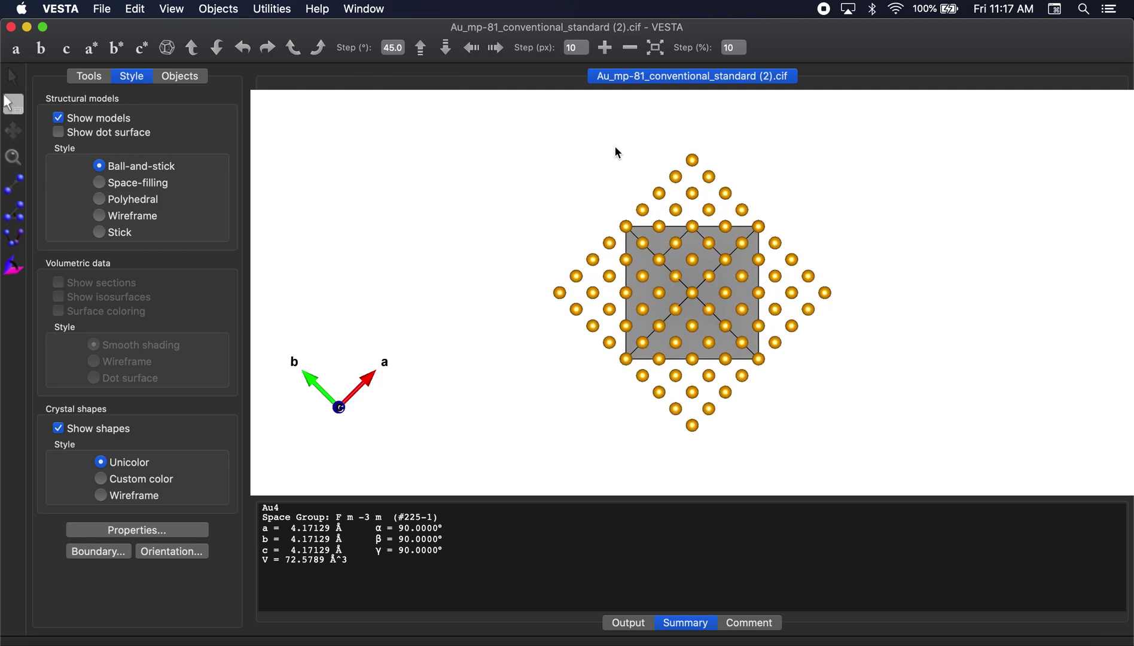
pyautogui.moveTo(618, 152); pyautogui.dragTo(850, 396)
pyautogui.press('Delete')
pyautogui.press('Delete')
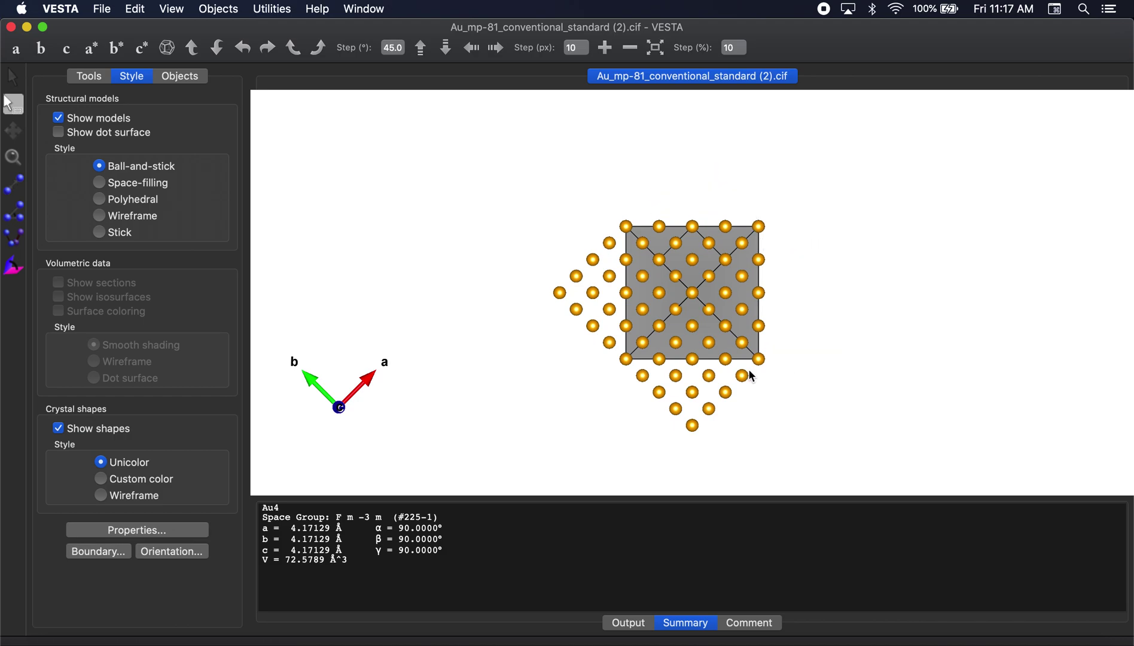
pyautogui.moveTo(749, 370); pyautogui.dragTo(603, 443)
pyautogui.press('Delete')
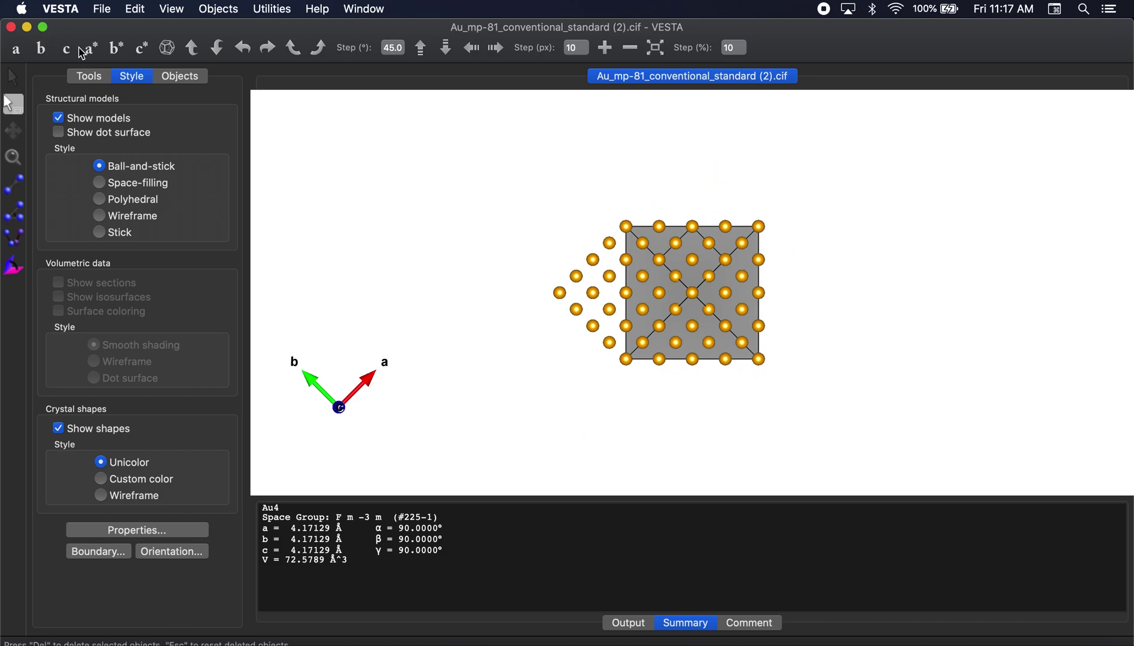
pyautogui.moveTo(534, 214); pyautogui.dragTo(609, 375)
pyautogui.press('Delete')
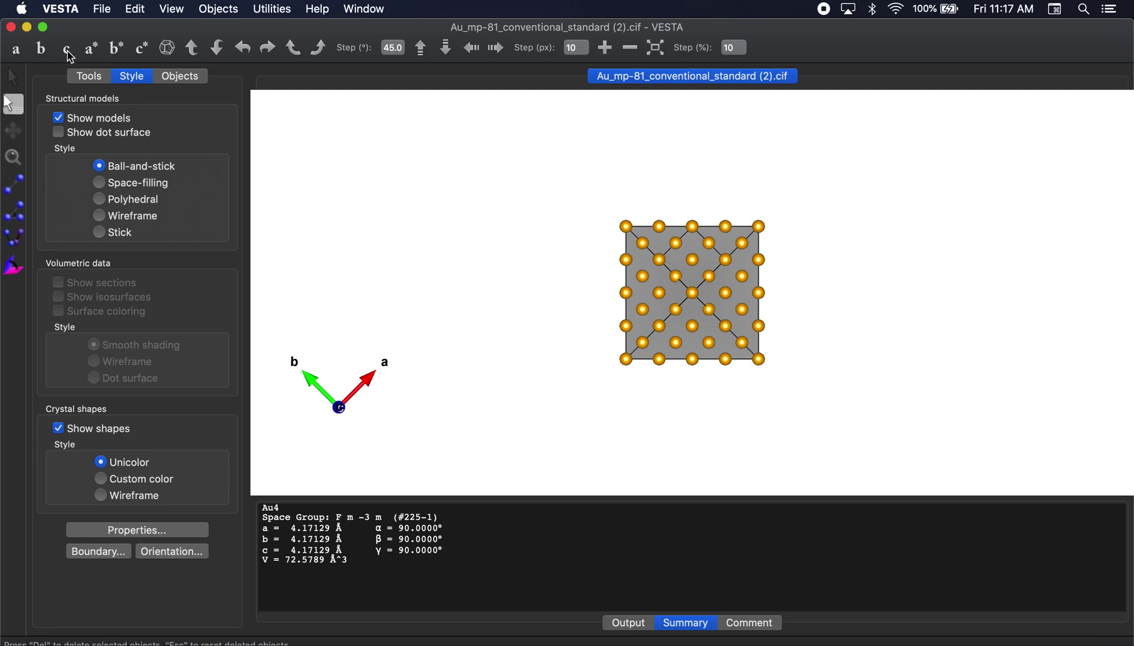
pyautogui.click(68, 53)
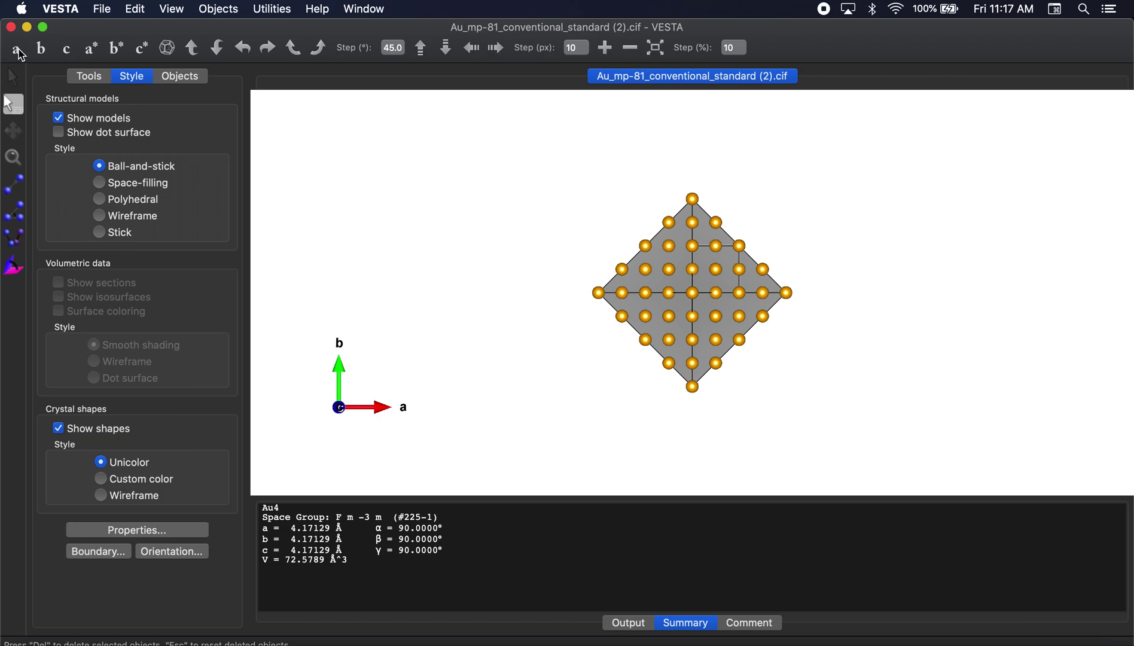
# - Down the a axis rotated 45°, delete nine top, eight bottom and eight left stray atoms
pyautogui.click(18, 51)
pyautogui.click(318, 47)
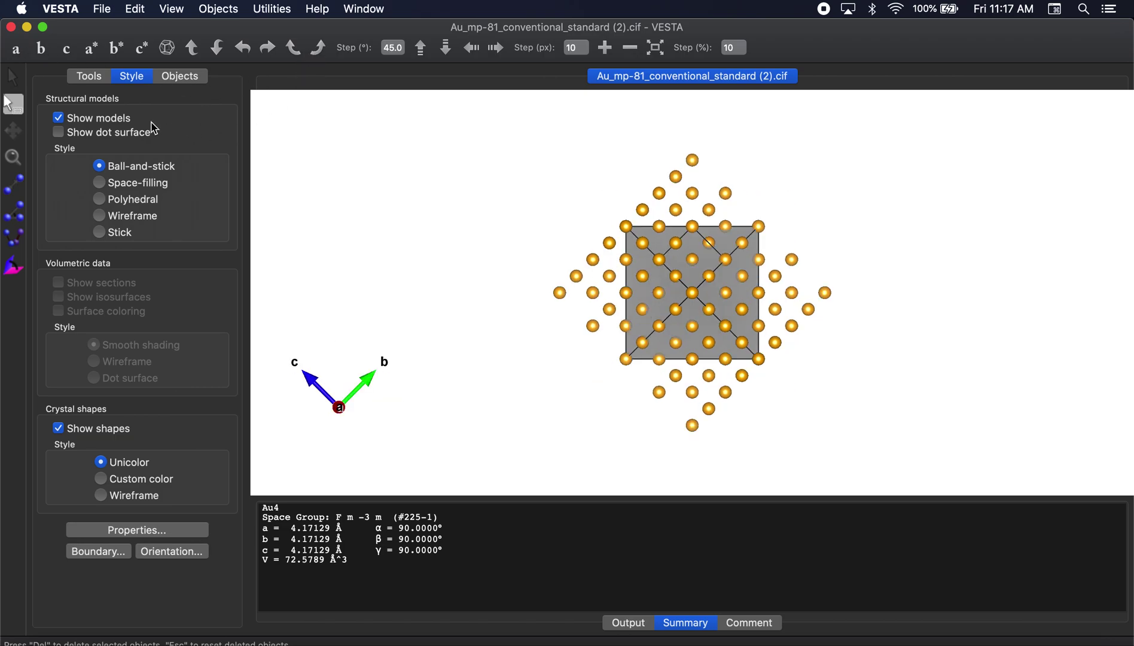
pyautogui.moveTo(609, 134); pyautogui.dragTo(851, 375)
pyautogui.press('Delete')
pyautogui.press('Delete')
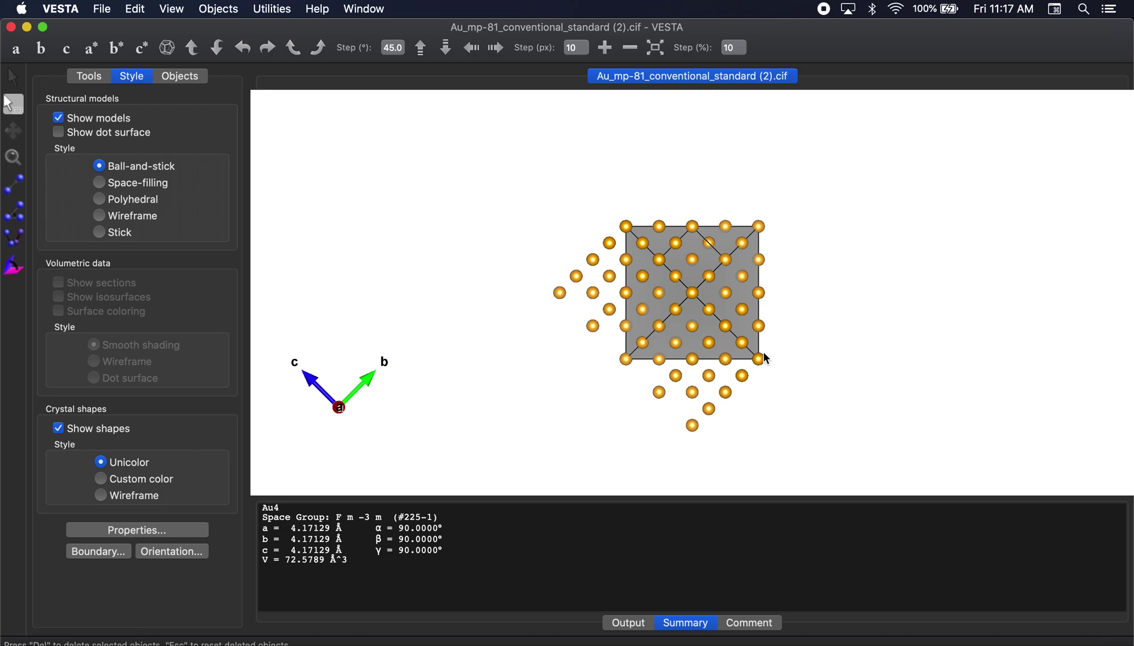
pyautogui.moveTo(750, 370); pyautogui.dragTo(620, 431)
pyautogui.press('Delete')
pyautogui.moveTo(538, 227); pyautogui.dragTo(615, 344)
pyautogui.press('Delete')
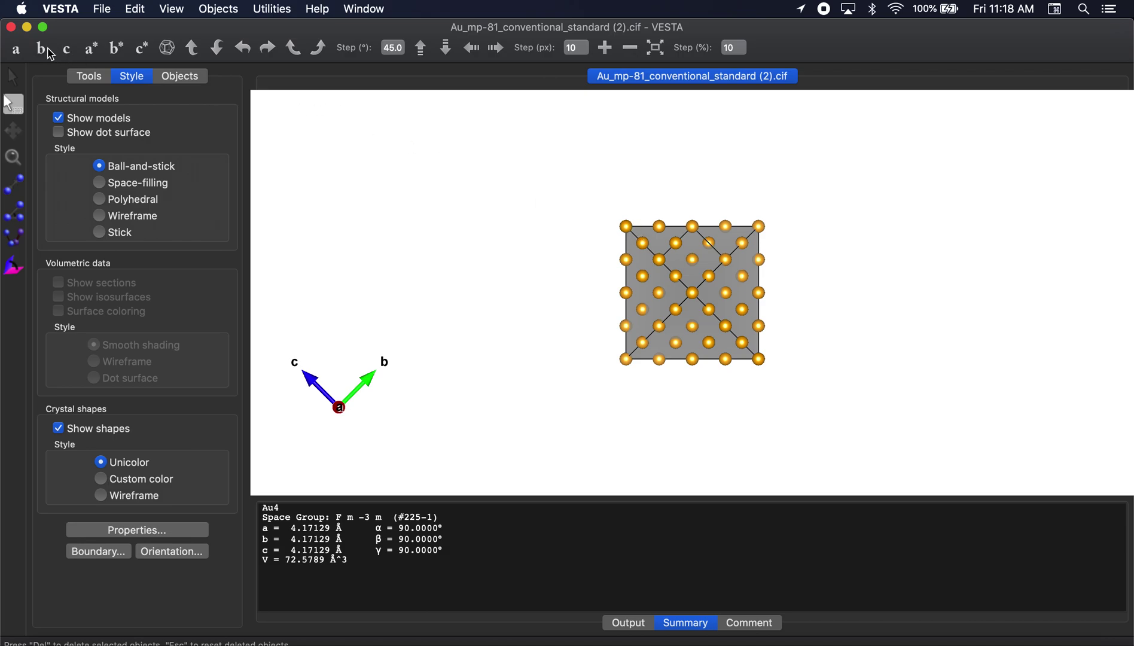
# - In an oblique view, box-delete the stray atoms at the top, bottom and left
pyautogui.click(269, 53)
pyautogui.click(270, 52)
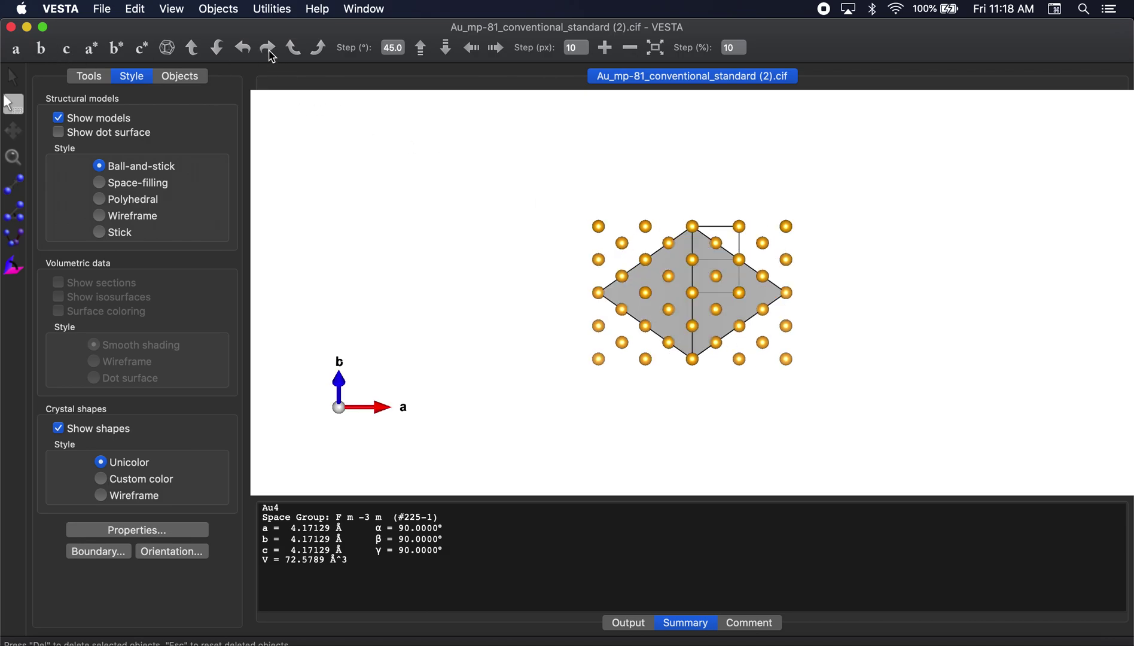
pyautogui.click(325, 48)
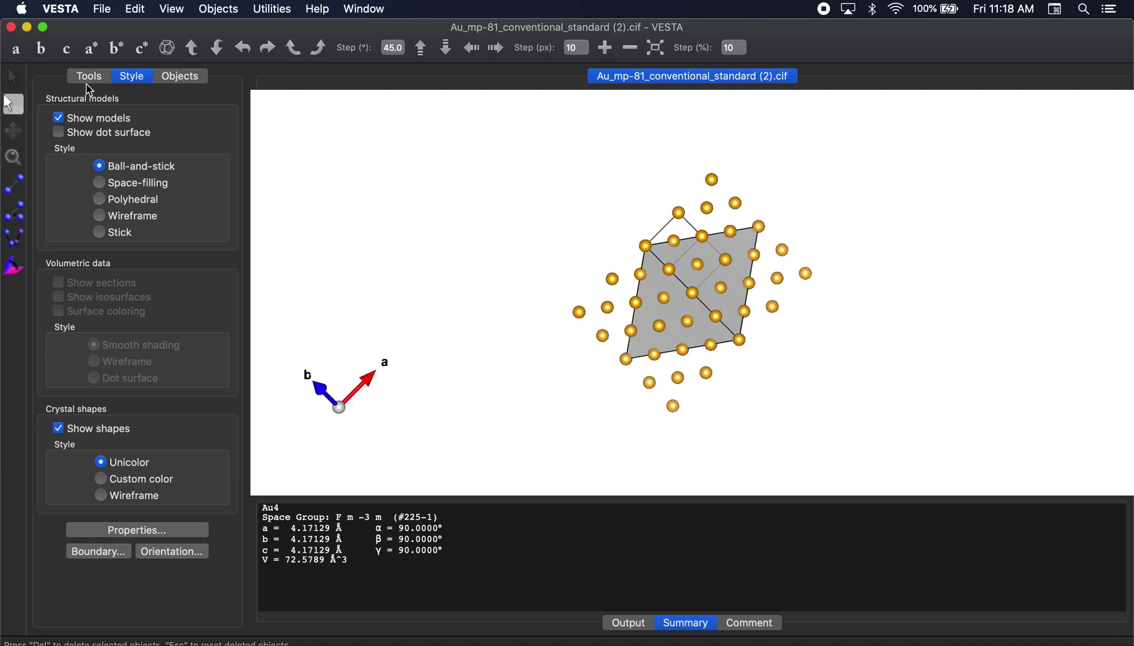
pyautogui.moveTo(659, 163); pyautogui.dragTo(808, 353)
pyautogui.press('Delete')
pyautogui.press('Delete')
pyautogui.moveTo(713, 374); pyautogui.dragTo(620, 428)
pyautogui.press('Delete')
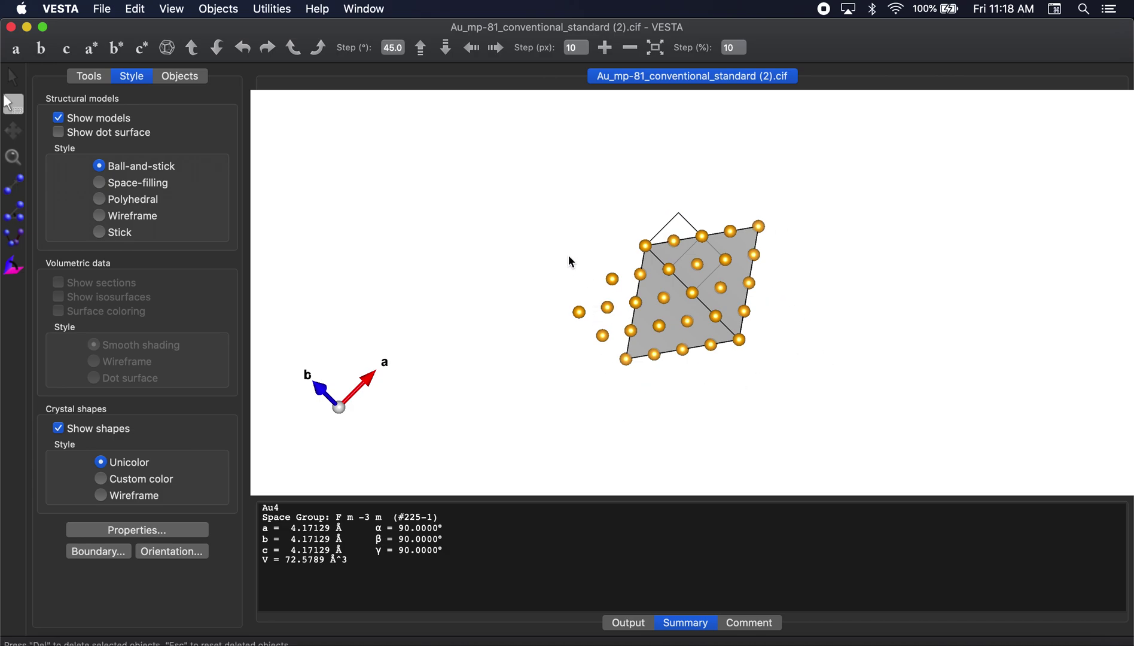
pyautogui.moveTo(568, 256); pyautogui.dragTo(615, 357)
pyautogui.press('Delete')
# - Down the b axis rotated 45°, delete the two stray atoms on each of the four sides
pyautogui.click(46, 52)
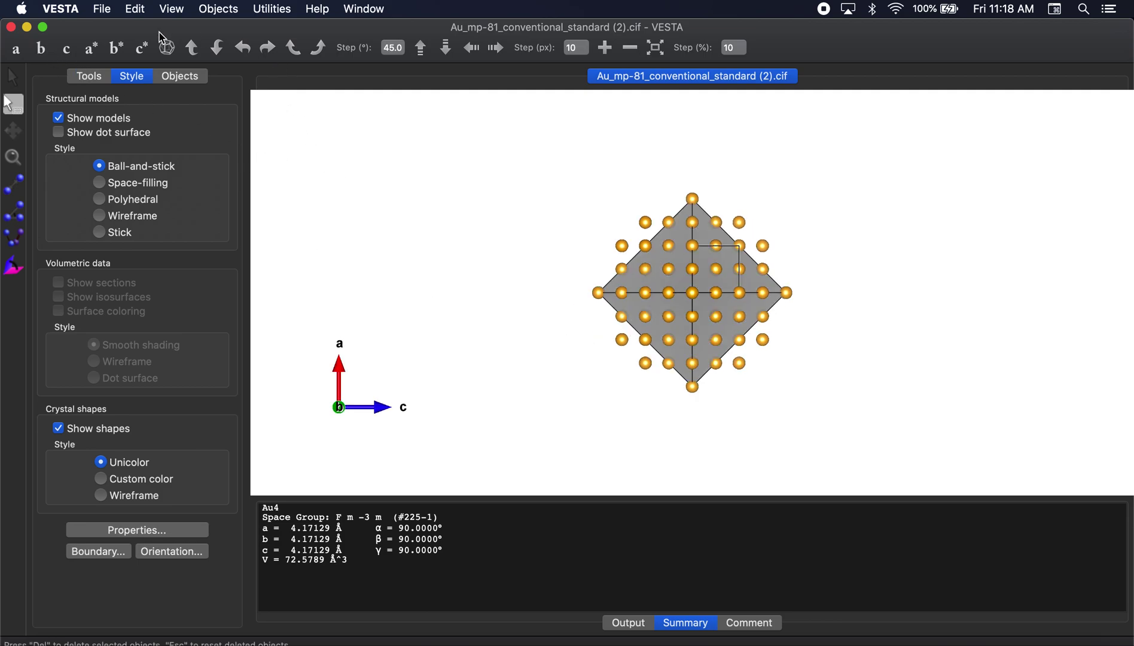
pyautogui.click(313, 49)
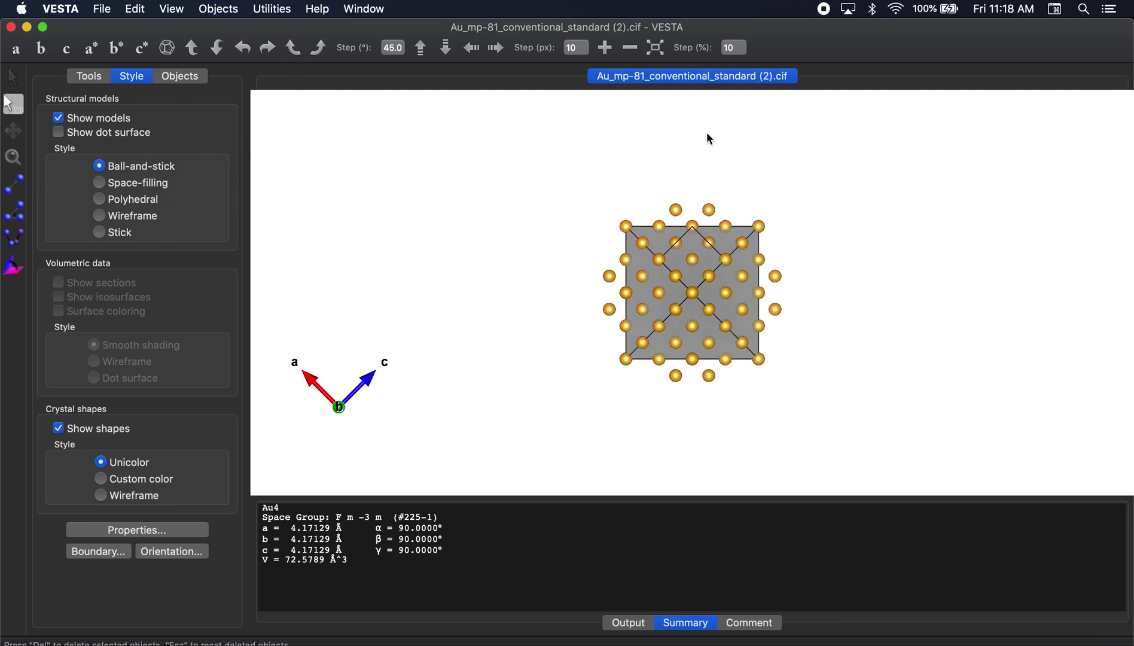
pyautogui.moveTo(654, 165); pyautogui.dragTo(721, 225)
pyautogui.press('Delete')
pyautogui.moveTo(773, 262); pyautogui.dragTo(802, 318)
pyautogui.press('Delete')
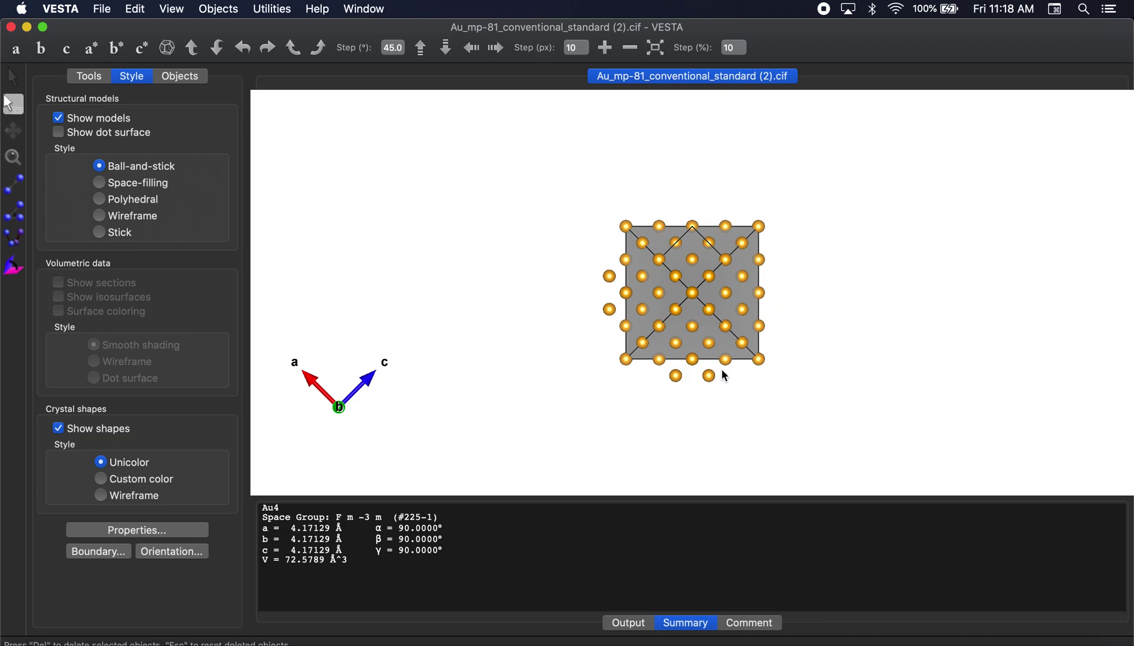
pyautogui.moveTo(723, 368); pyautogui.dragTo(661, 383)
pyautogui.press('Delete')
pyautogui.moveTo(585, 235); pyautogui.dragTo(615, 328)
pyautogui.press('Delete')
# - From an oblique angle, delete the stray top-left atom and select the stray bottom one
pyautogui.click(13, 76)
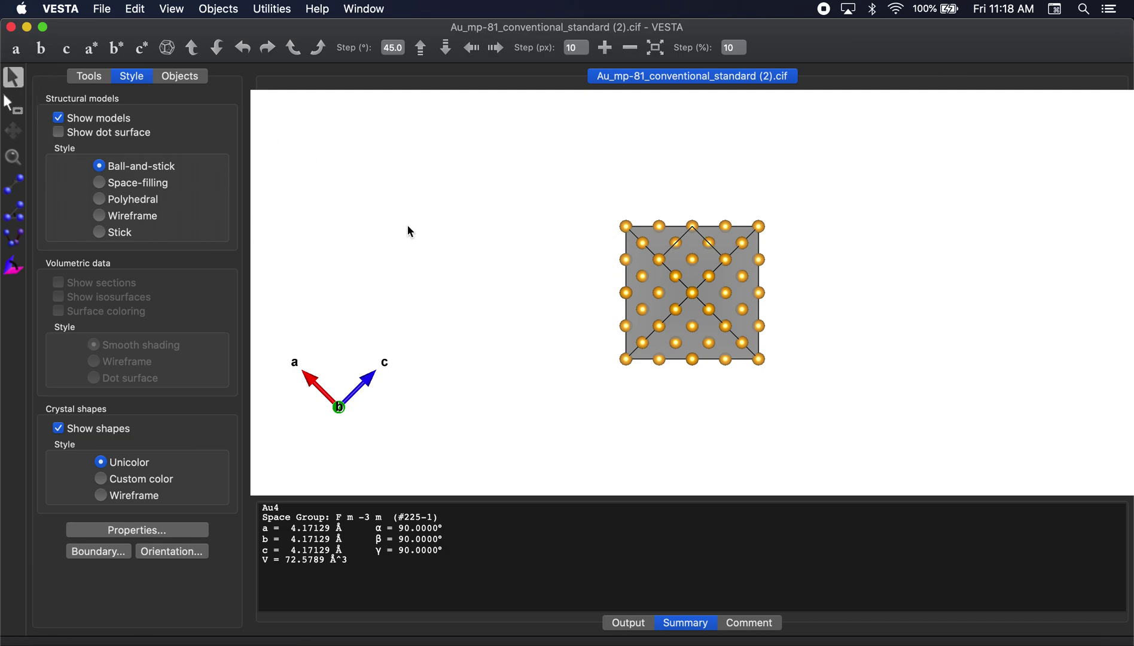
pyautogui.moveTo(410, 232); pyautogui.dragTo(477, 293)
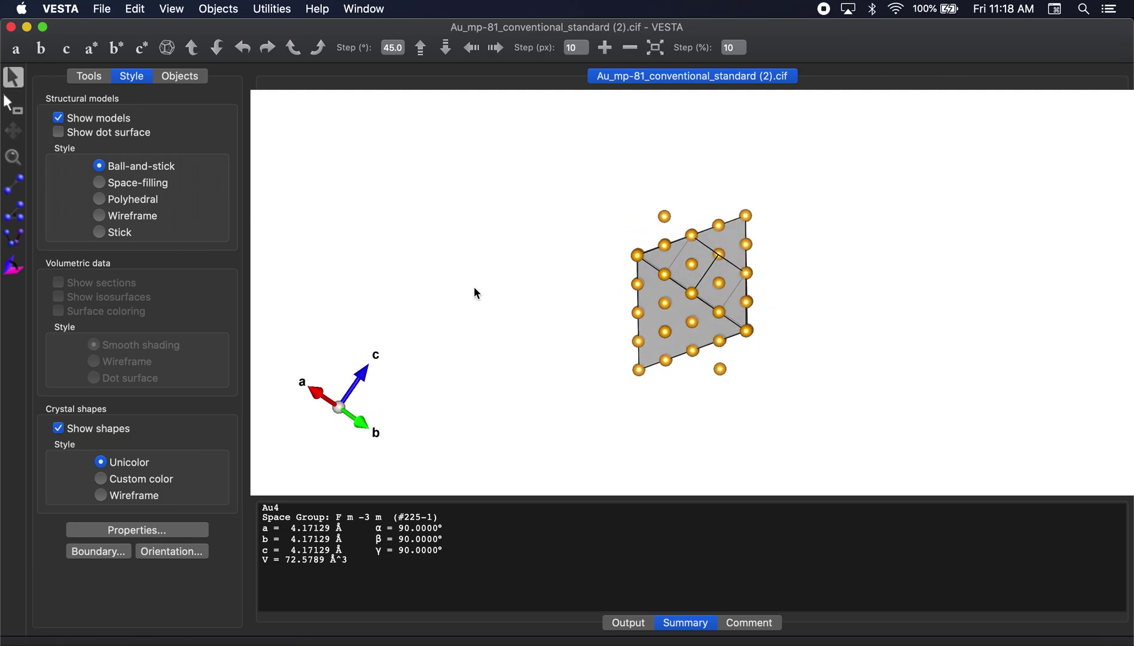
pyautogui.click(13, 105)
pyautogui.moveTo(669, 220); pyautogui.dragTo(658, 209)
pyautogui.press('Delete')
pyautogui.moveTo(716, 384); pyautogui.dragTo(738, 370)
# - Rotate to another oblique angle and select the stray top-left atom
pyautogui.click(13, 76)
pyautogui.moveTo(472, 209); pyautogui.dragTo(632, 298)
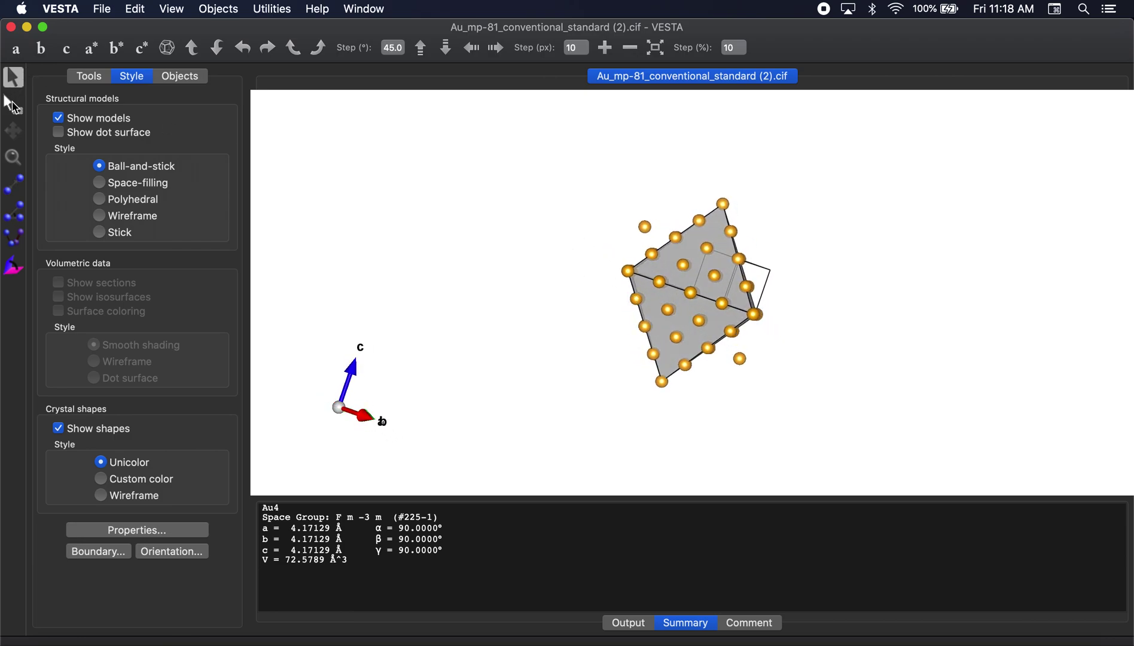
pyautogui.click(13, 104)
pyautogui.moveTo(647, 213); pyautogui.dragTo(628, 239)
# - Delete the last stray top-left and lower-right atoms
pyautogui.press('Delete')
pyautogui.moveTo(758, 353); pyautogui.dragTo(734, 376)
pyautogui.press('Delete')
# - Inspect the clean octahedron from b, c and oblique views, ending face-on down b
pyautogui.click(12, 78)
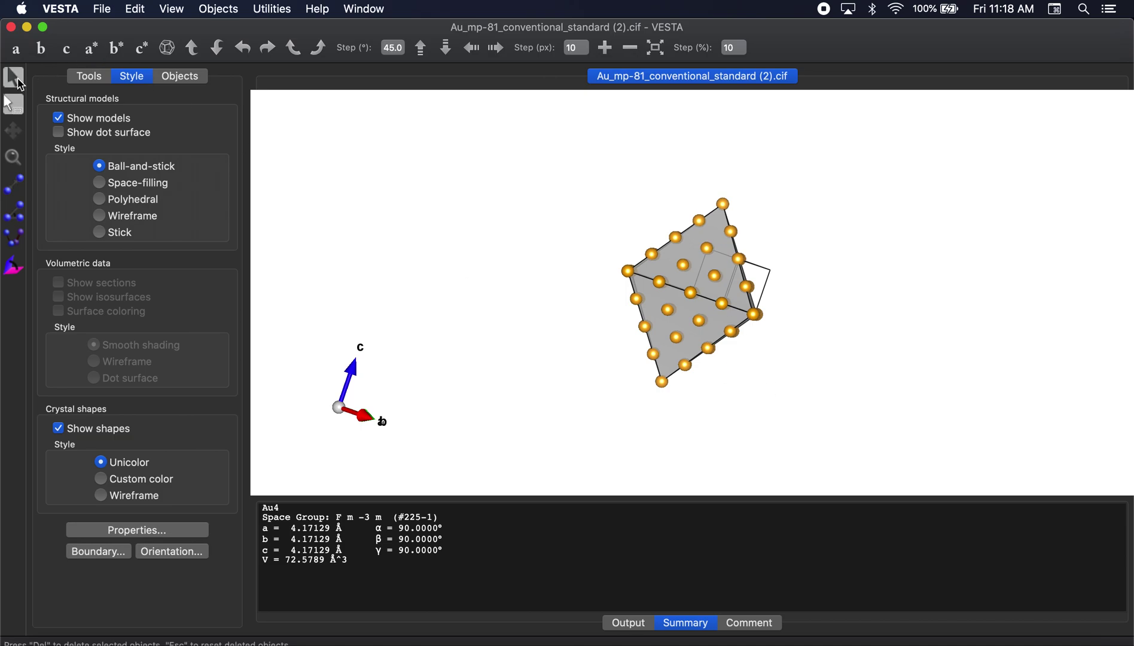
pyautogui.click(42, 50)
pyautogui.click(67, 50)
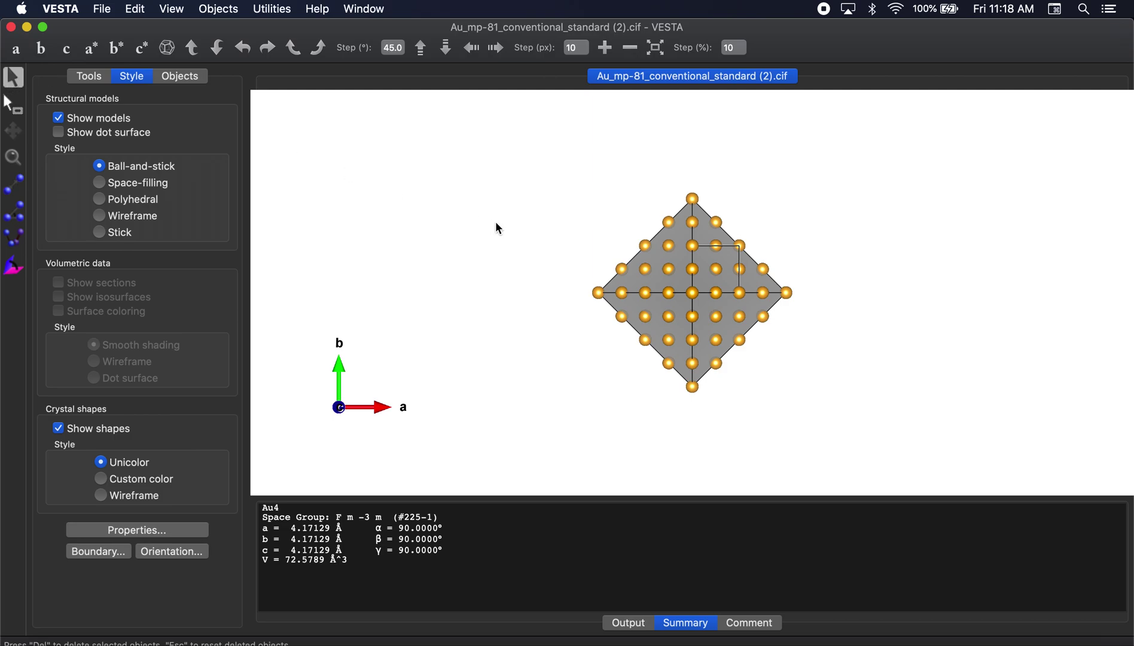
pyautogui.moveTo(501, 225); pyautogui.dragTo(526, 231)
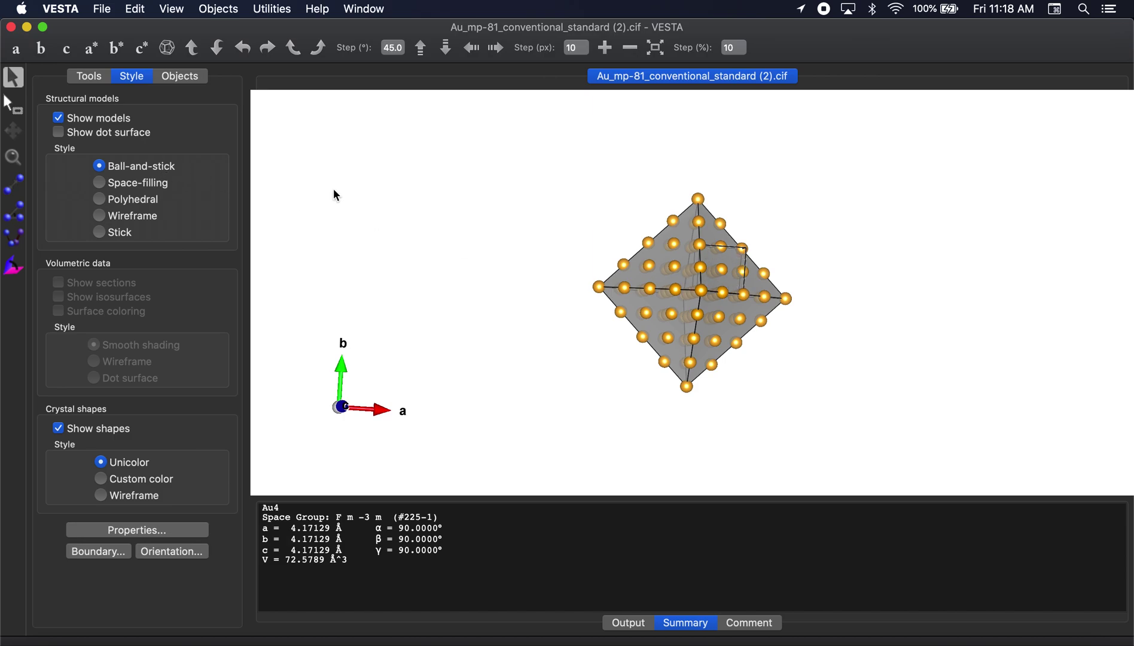
pyautogui.moveTo(362, 201); pyautogui.dragTo(425, 229)
pyautogui.scroll(3, 426, 230)
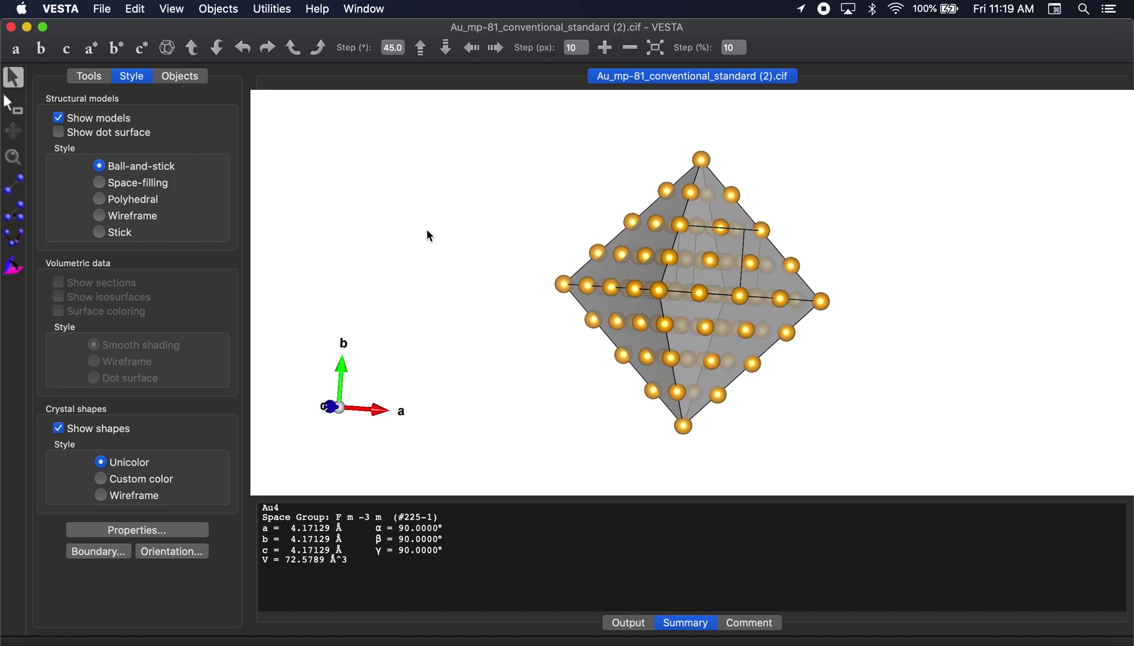
pyautogui.click(51, 51)
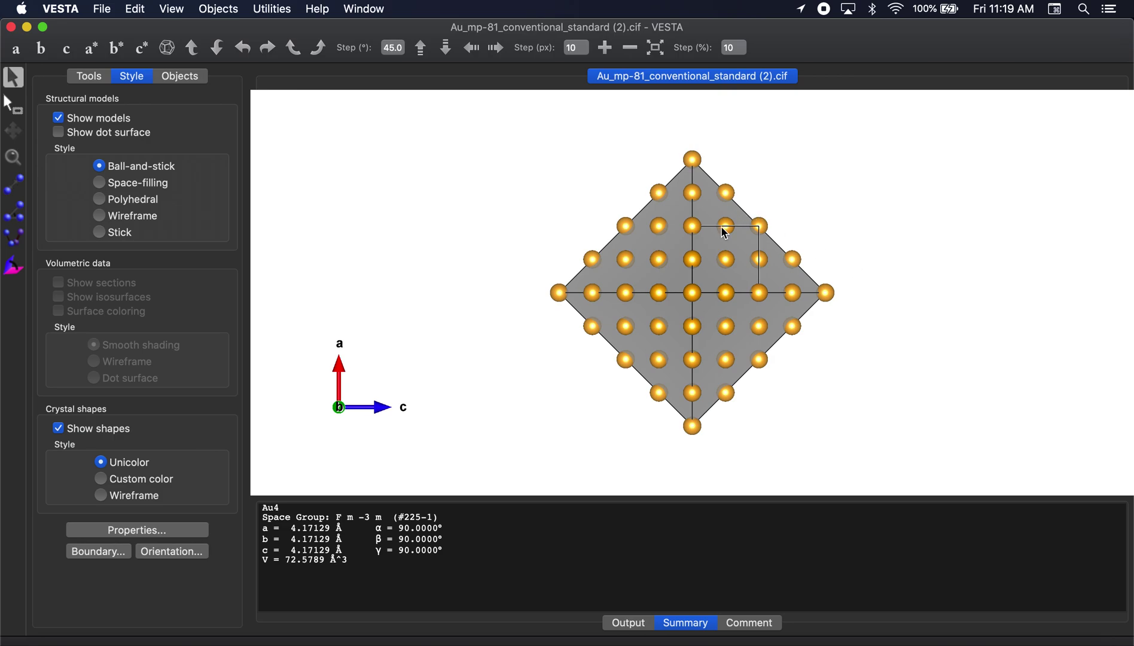
# - Set the unit-cell line to 'Do not show' in Properties
pyautogui.click(135, 530)
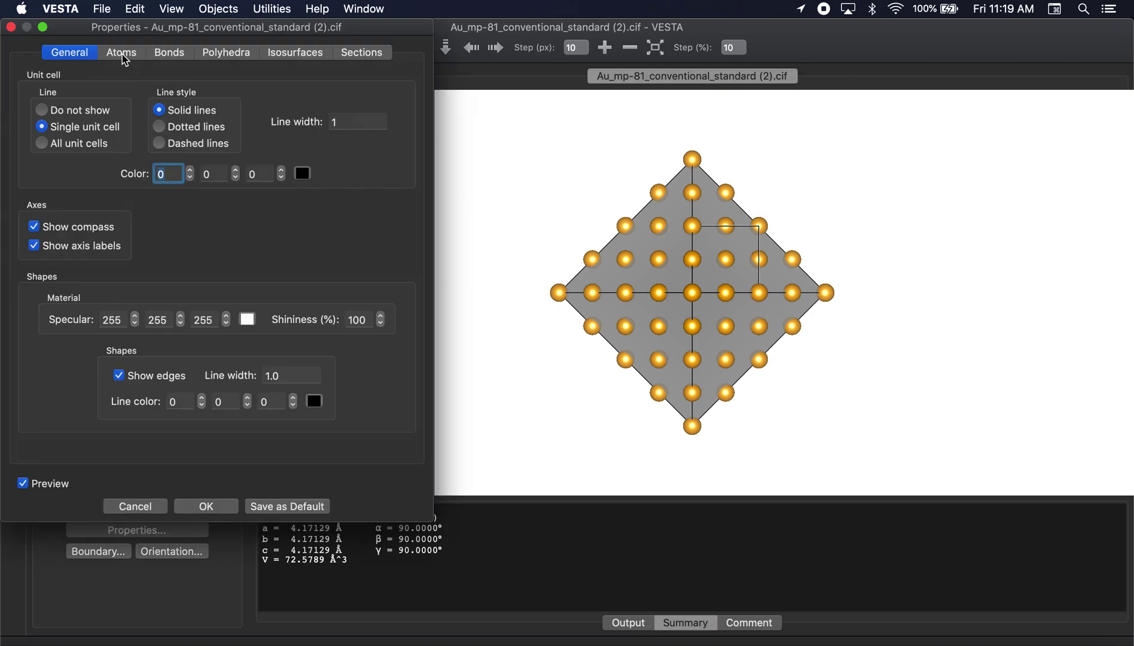
pyautogui.click(80, 111)
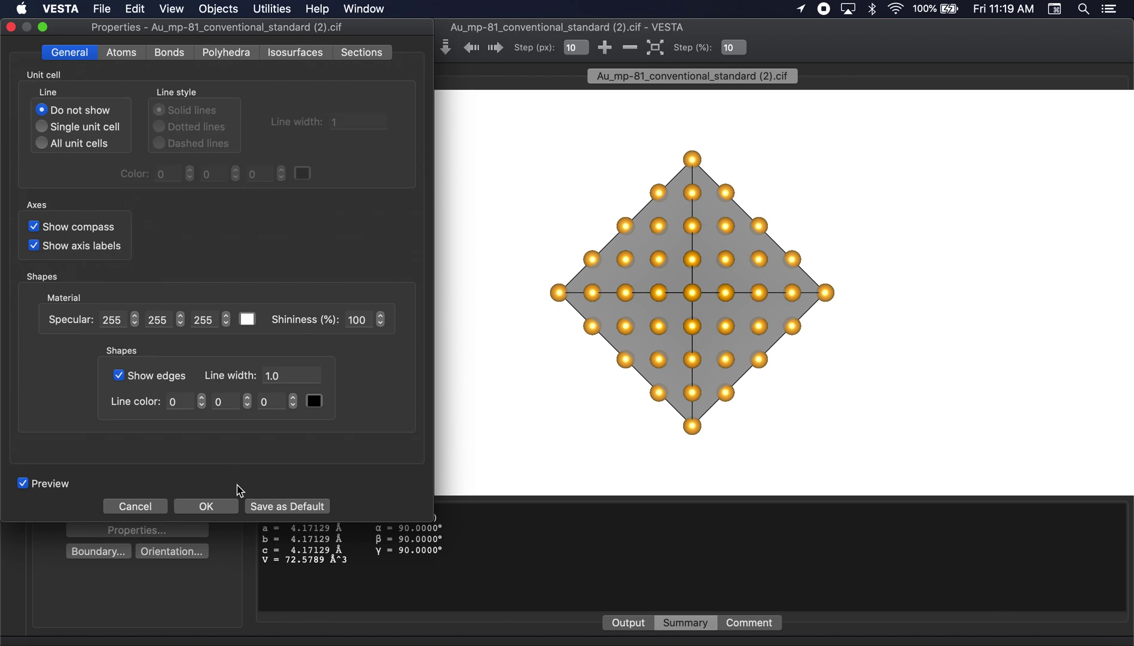
pyautogui.click(205, 506)
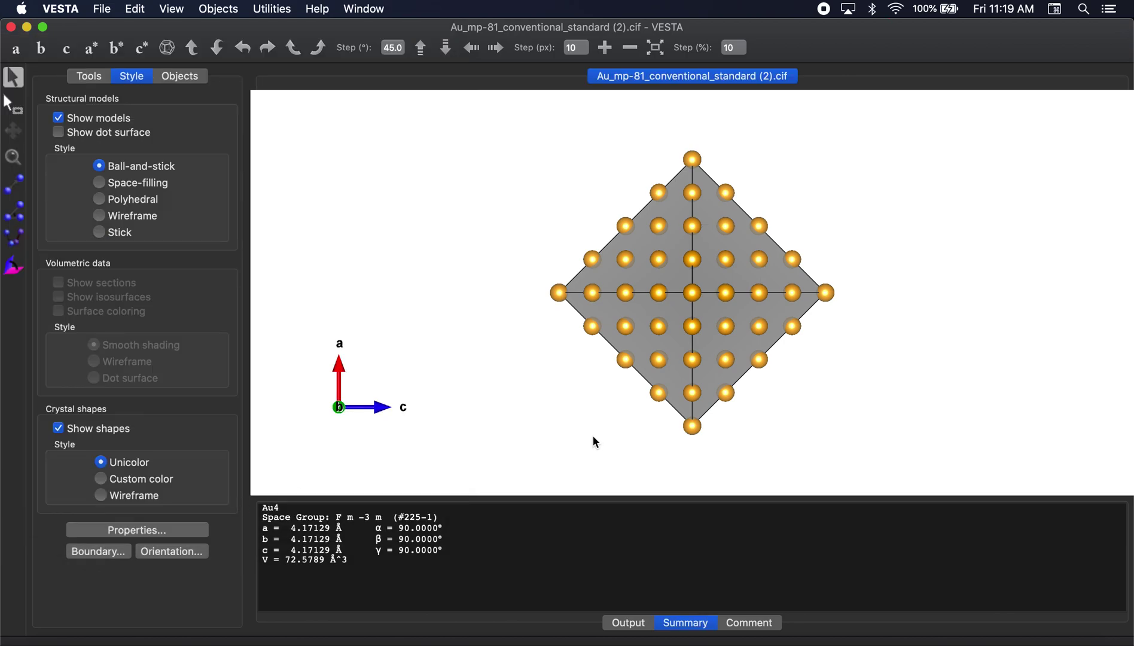
# - Toggle the crystal shape off and back on while rotating the gold model
pyautogui.moveTo(592, 435)
pyautogui.mouseDown()
pyautogui.moveTo(563, 434)
pyautogui.moveTo(574, 435)
pyautogui.mouseUp()
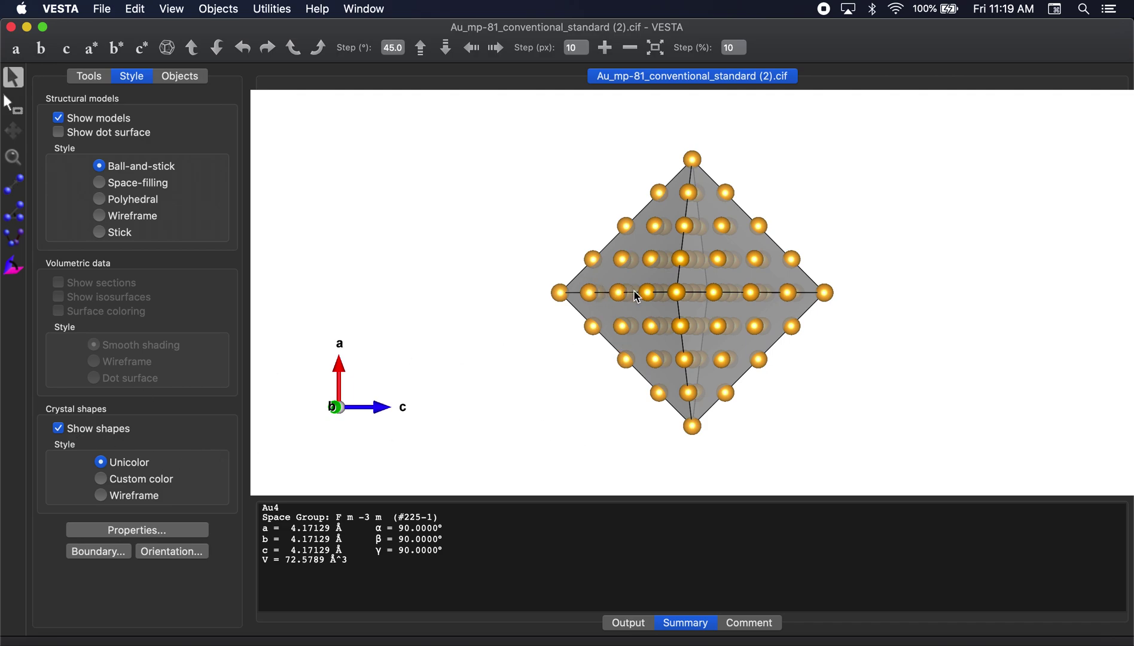
pyautogui.click(59, 428)
pyautogui.moveTo(569, 380)
pyautogui.mouseDown()
pyautogui.moveTo(538, 388)
pyautogui.moveTo(584, 383)
pyautogui.moveTo(562, 384)
pyautogui.mouseUp()
pyautogui.click(59, 429)
pyautogui.moveTo(446, 352); pyautogui.dragTo(458, 352)
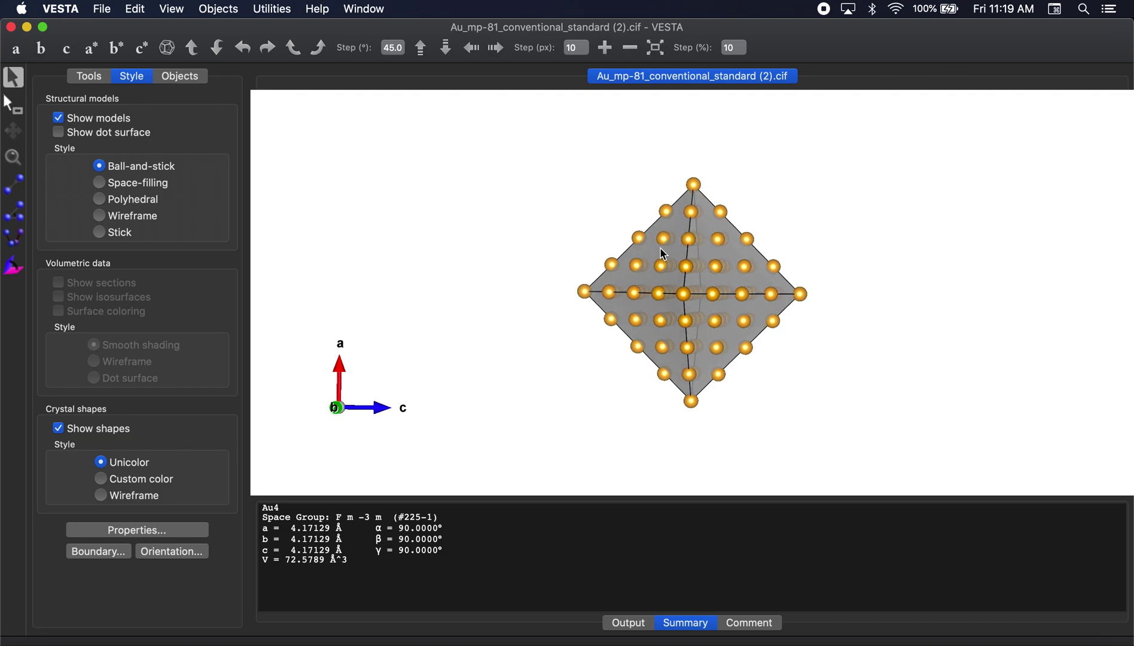
# - Turn on labels for the {1 1 1} shape faces and zoom and rotate to inspect them
pyautogui.click(187, 79)
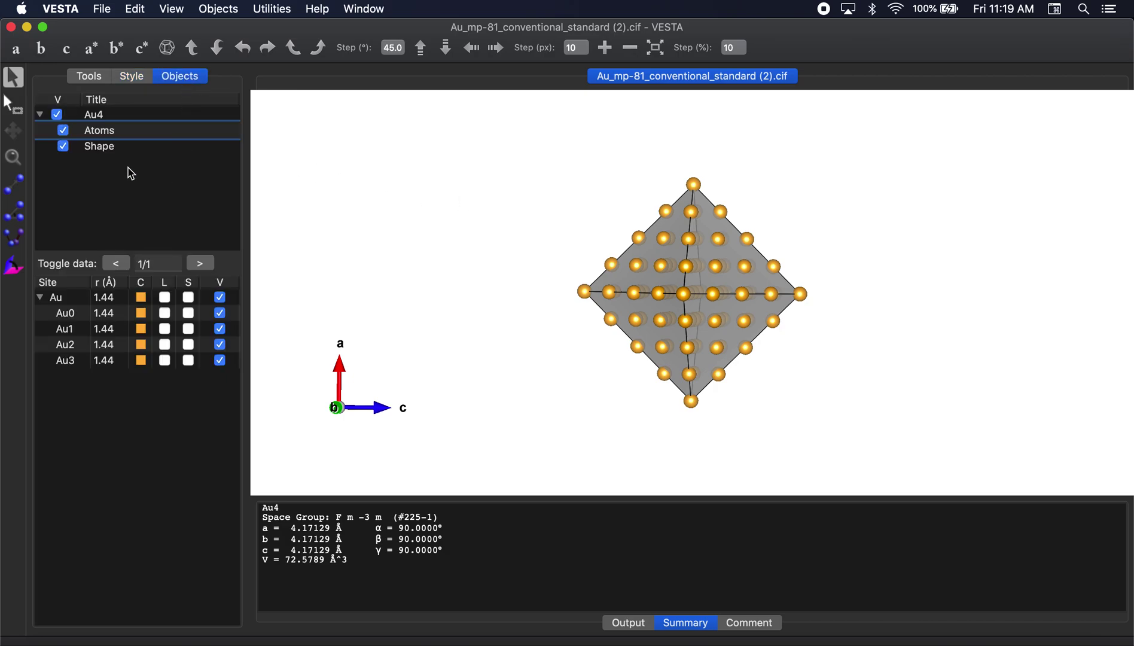
pyautogui.click(119, 148)
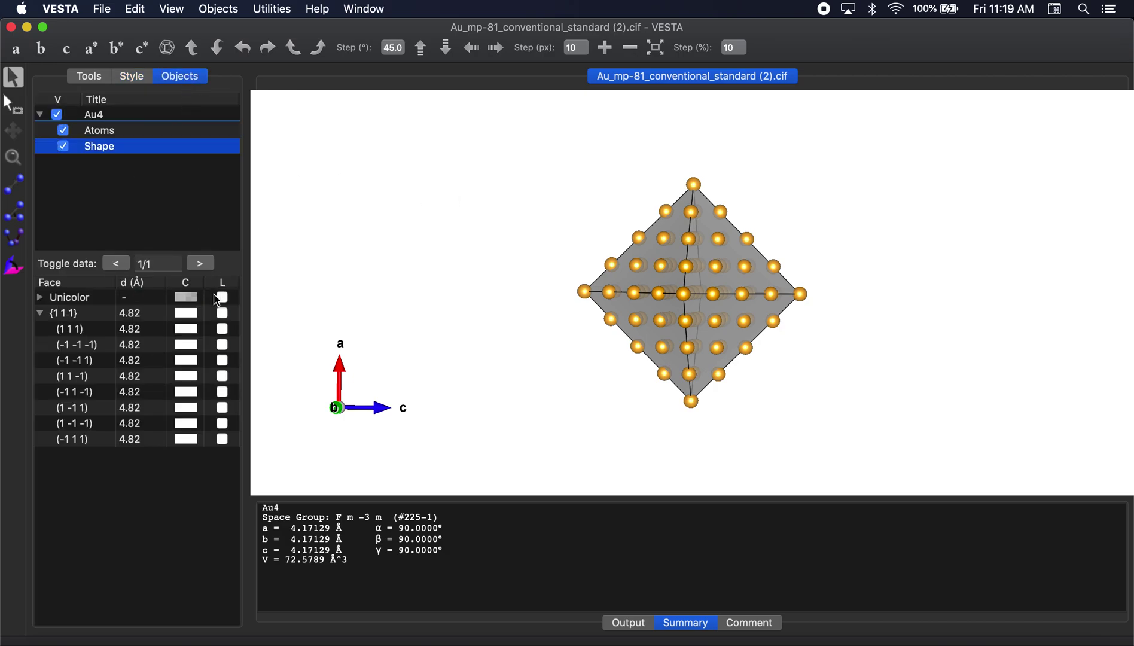
pyautogui.click(222, 314)
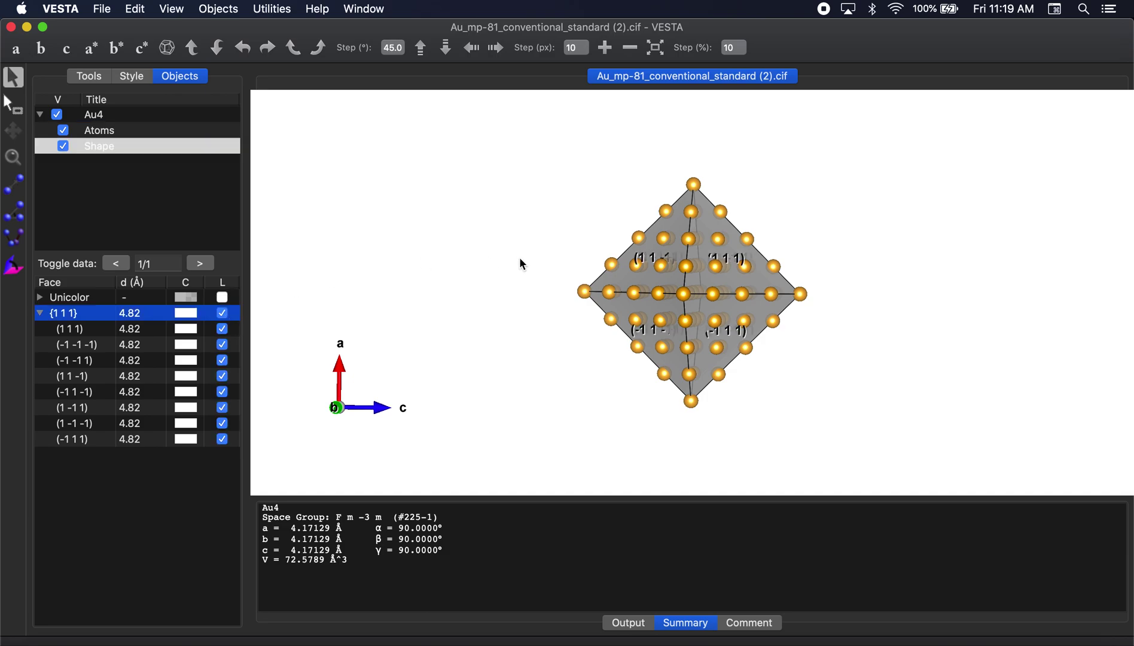
pyautogui.scroll(5, 520, 261)
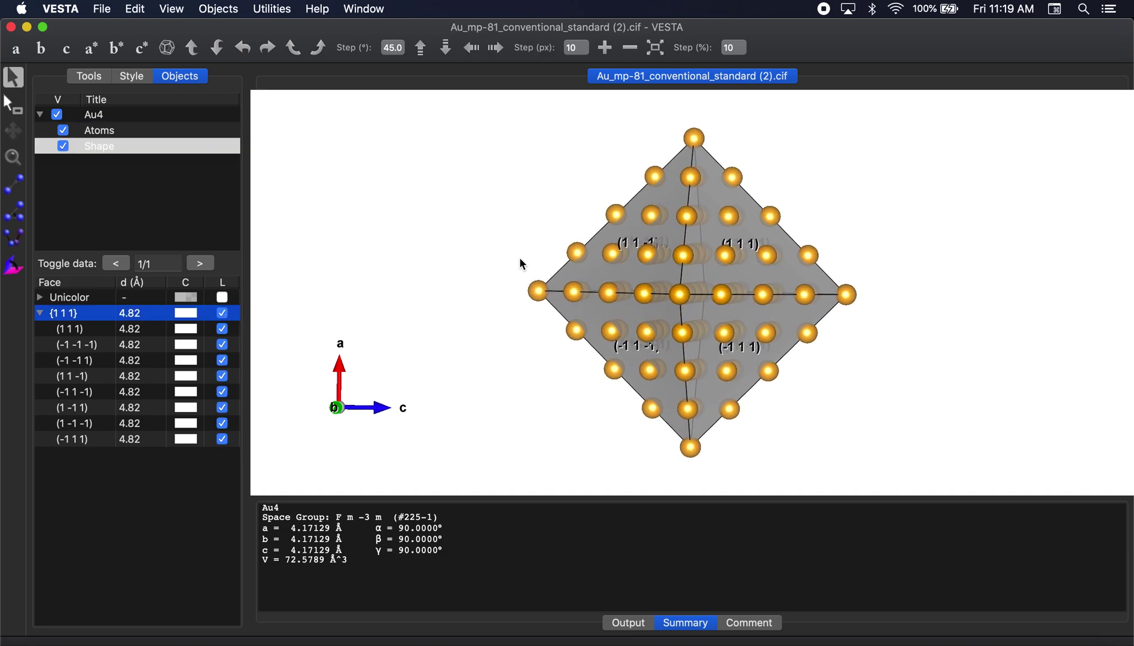
pyautogui.moveTo(522, 264)
pyautogui.mouseDown()
pyautogui.moveTo(544, 264)
pyautogui.moveTo(550, 293)
pyautogui.moveTo(520, 270)
pyautogui.moveTo(527, 262)
pyautogui.mouseUp()
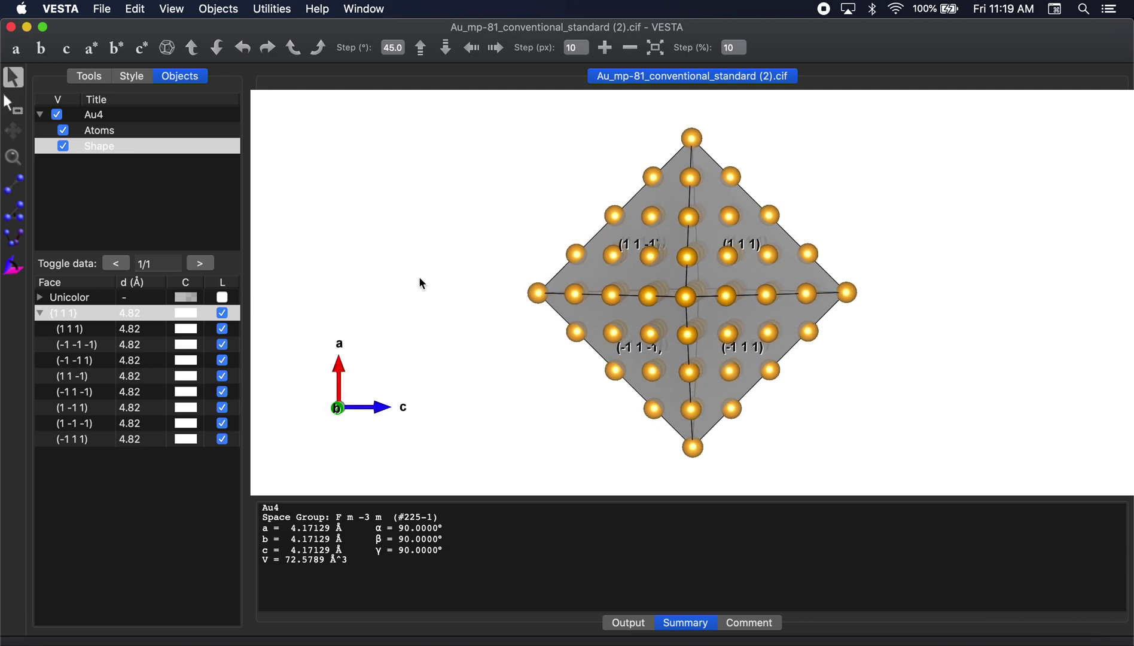
pyautogui.scroll(-3, 455, 281)
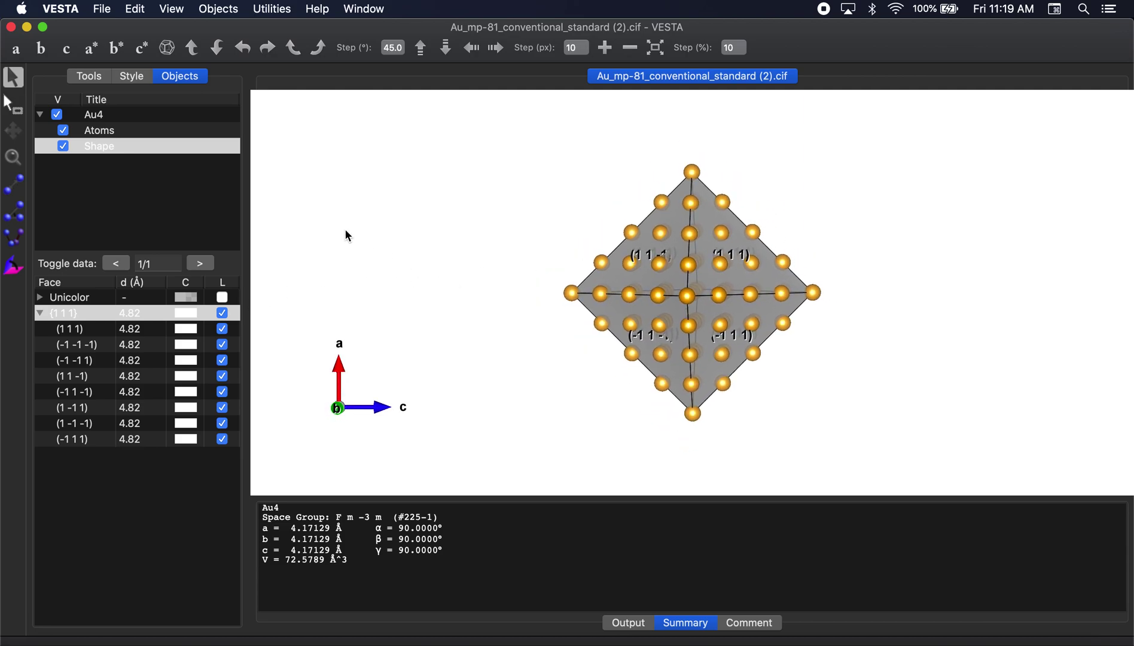
# - Export the data as Au_nanodiamond in XYZ format to the Au_nanodiamond folder
pyautogui.click(106, 10)
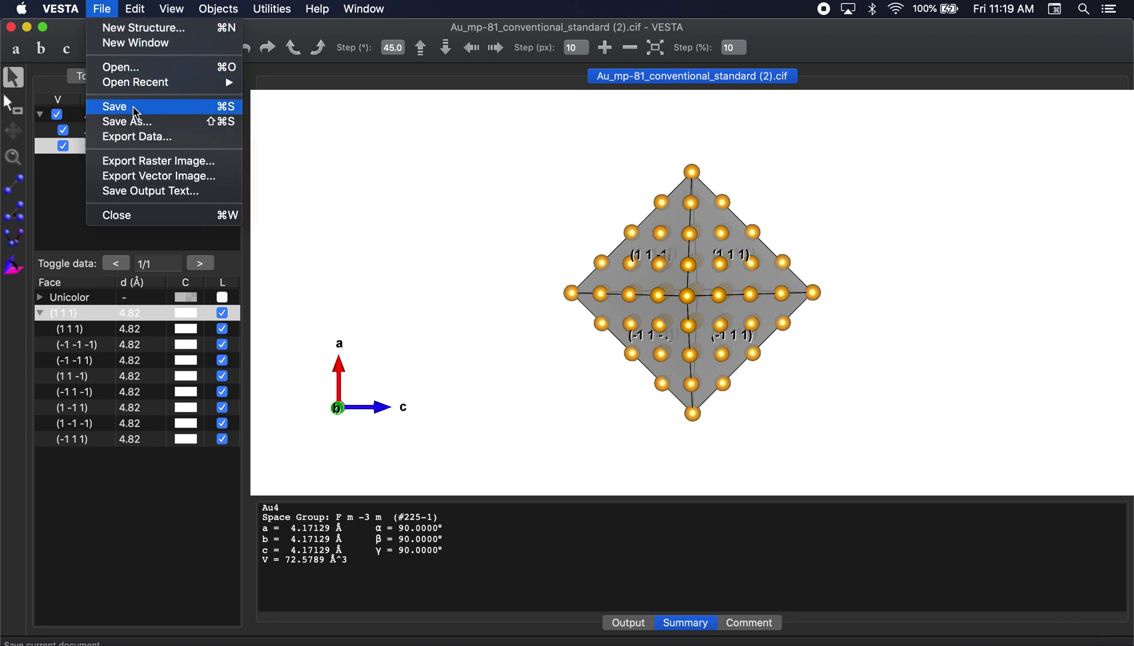
pyautogui.click(137, 138)
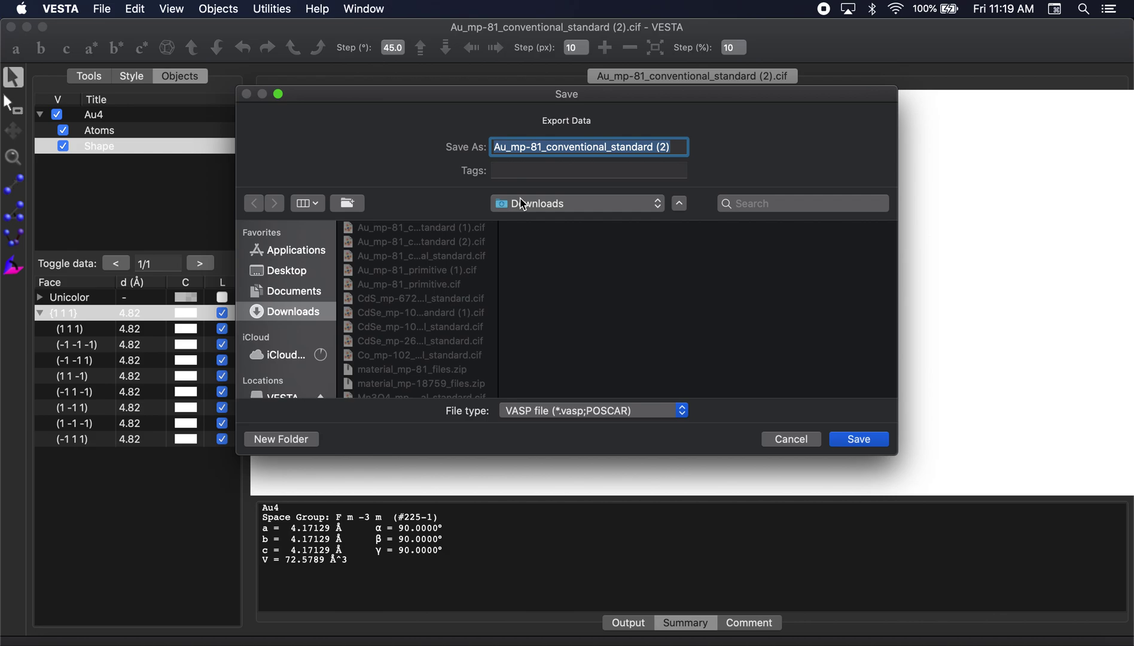
pyautogui.click(523, 204)
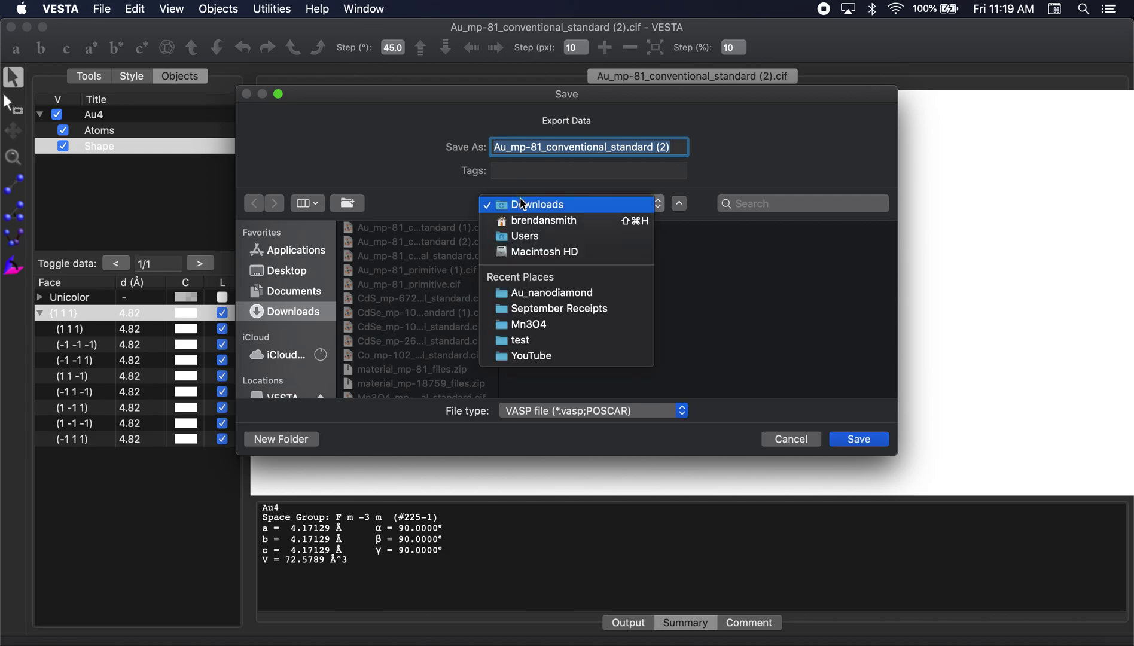
pyautogui.press('Escape')
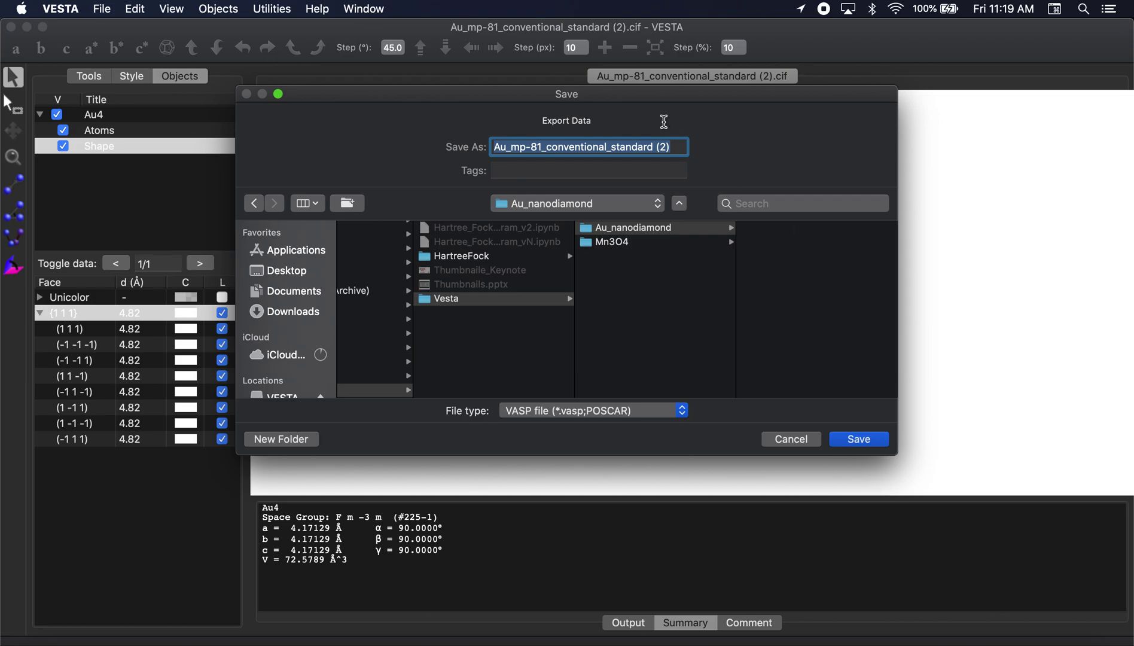
pyautogui.write('Au_nanodiamond')
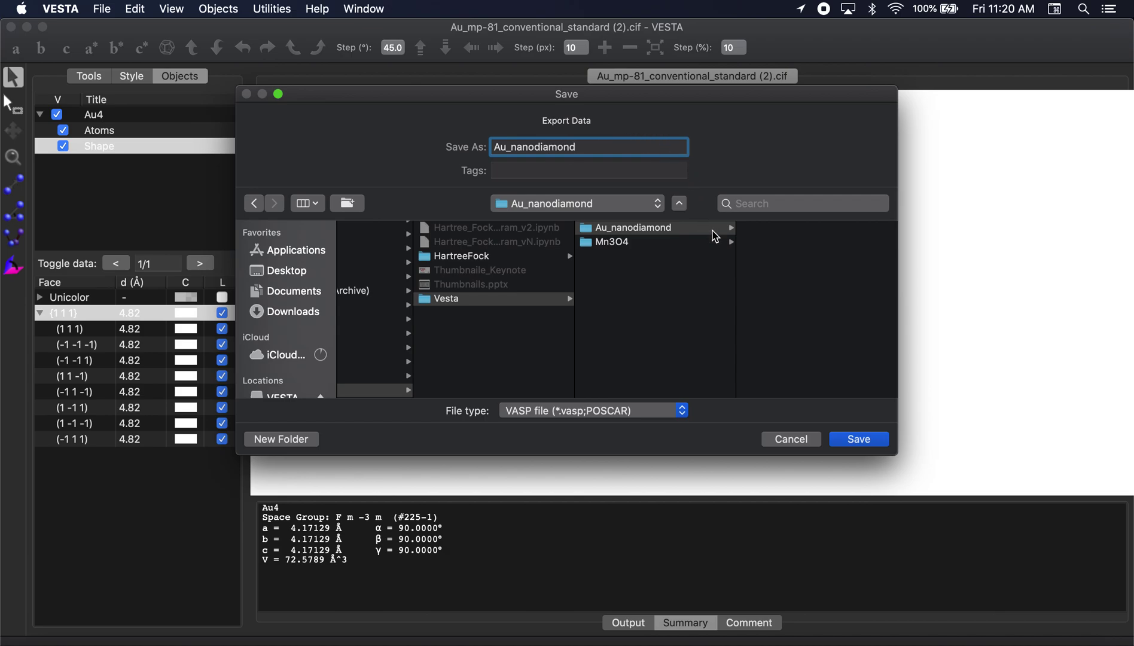
pyautogui.click(625, 413)
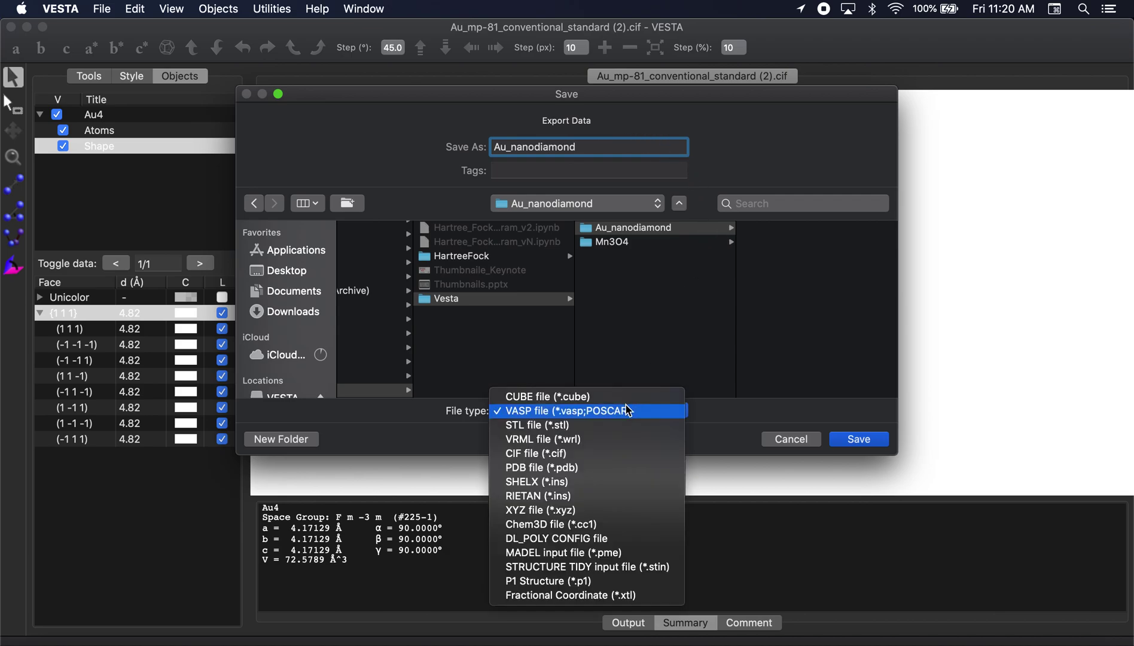
pyautogui.click(585, 507)
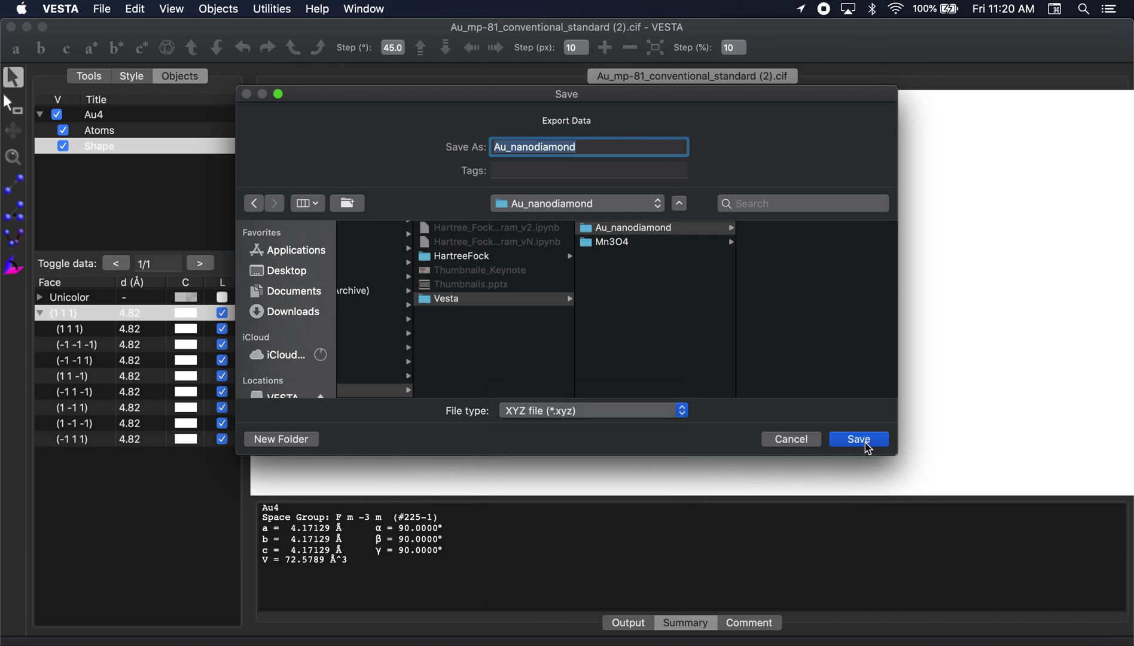
pyautogui.click(859, 440)
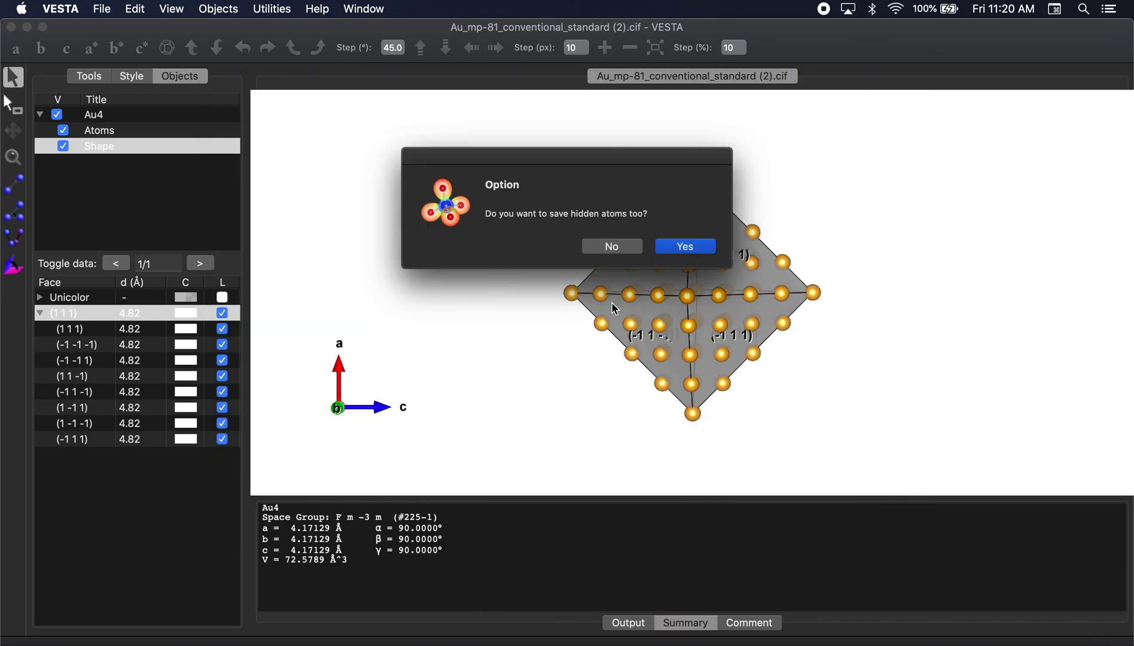
# - Decline saving hidden atoms, then open Au_nanodiamond.xyz in a new tab and rotate it
pyautogui.click(601, 244)
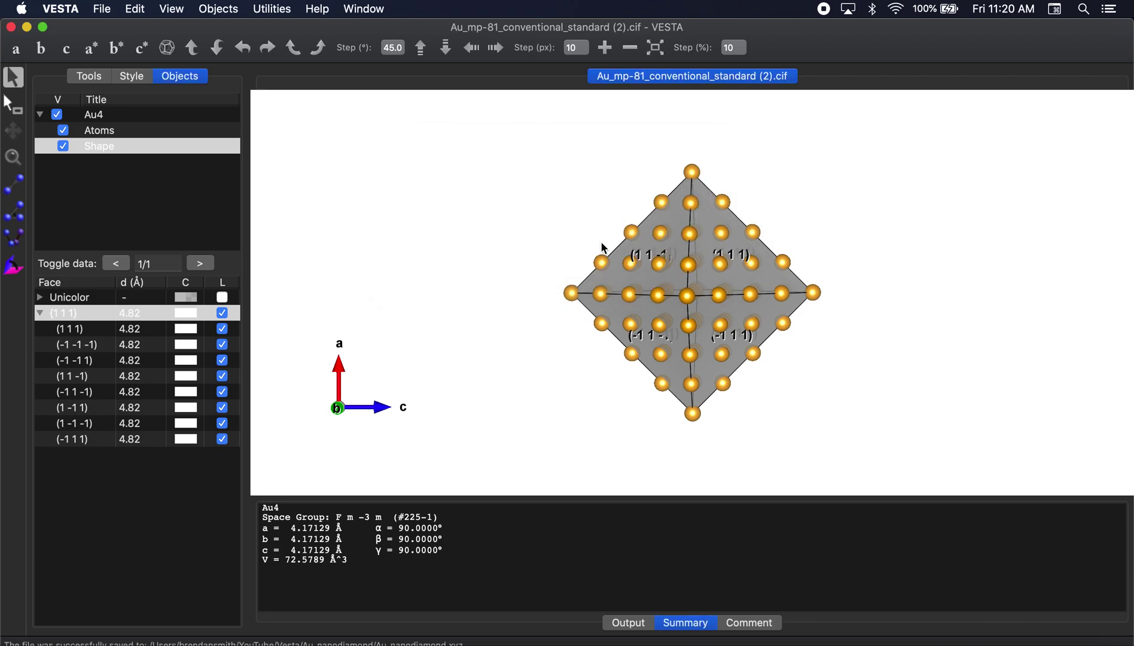
pyautogui.press('super+o')
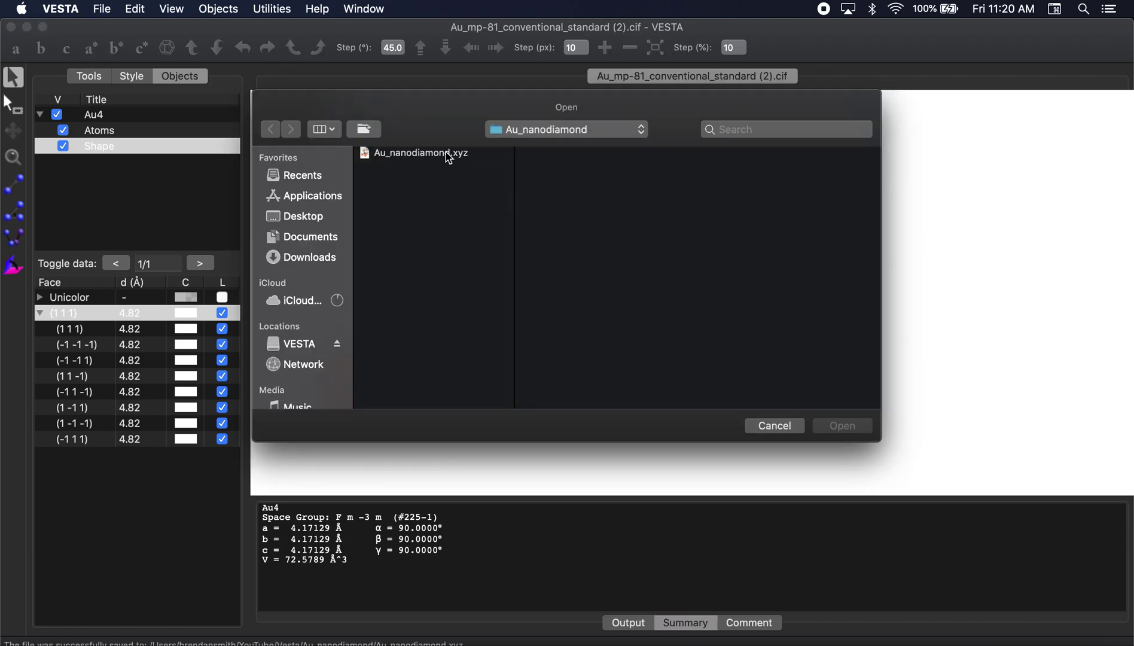
pyautogui.doubleClick(422, 154)
pyautogui.moveTo(566, 323); pyautogui.dragTo(689, 369)
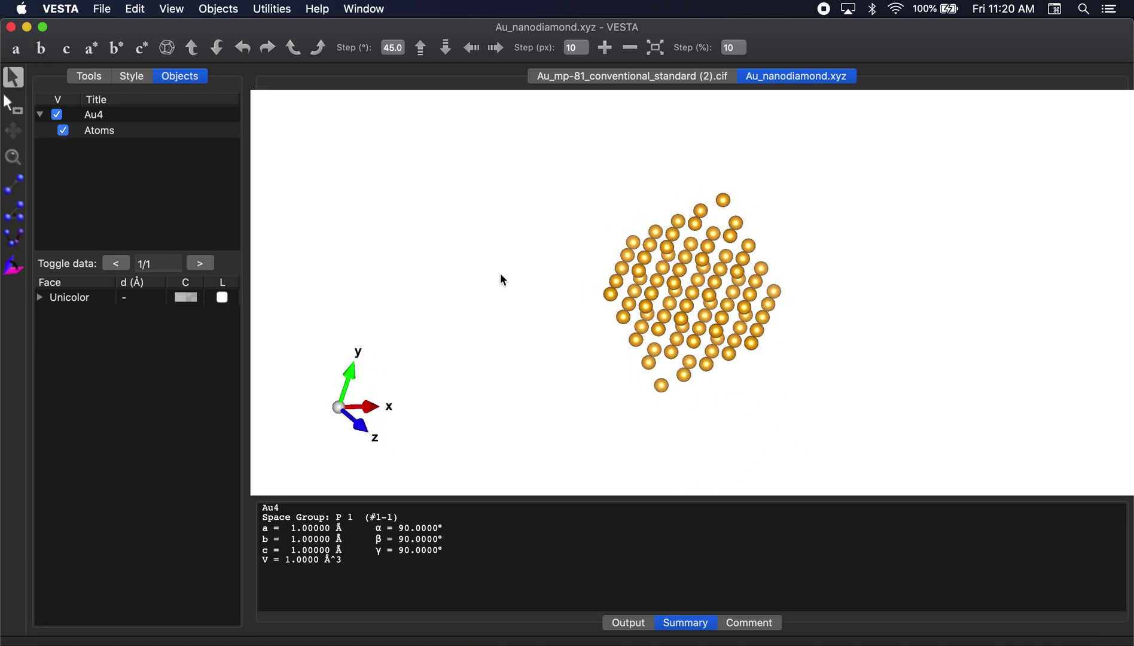
# - View the cluster as space-filling spheres, then return to the original gold CIF tab
pyautogui.click(134, 80)
pyautogui.click(122, 183)
pyautogui.moveTo(354, 177); pyautogui.dragTo(692, 299)
pyautogui.click(595, 77)
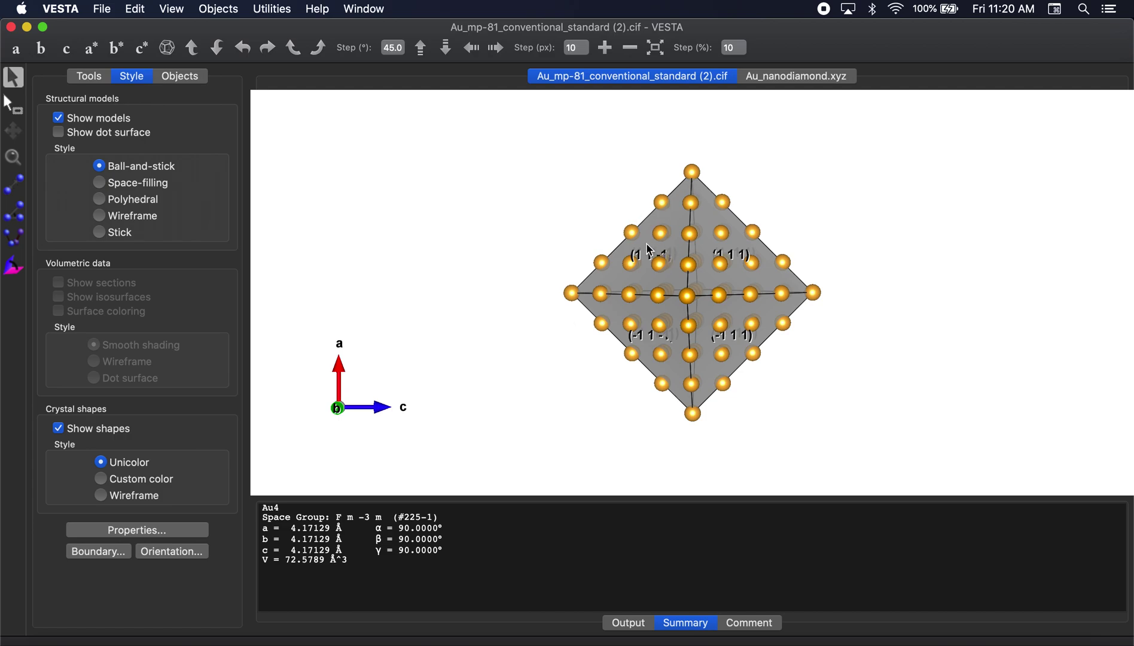
# - Set the rotation mode to Animation with Random as the click behaviour
pyautogui.click(131, 9)
pyautogui.moveTo(196, 73)
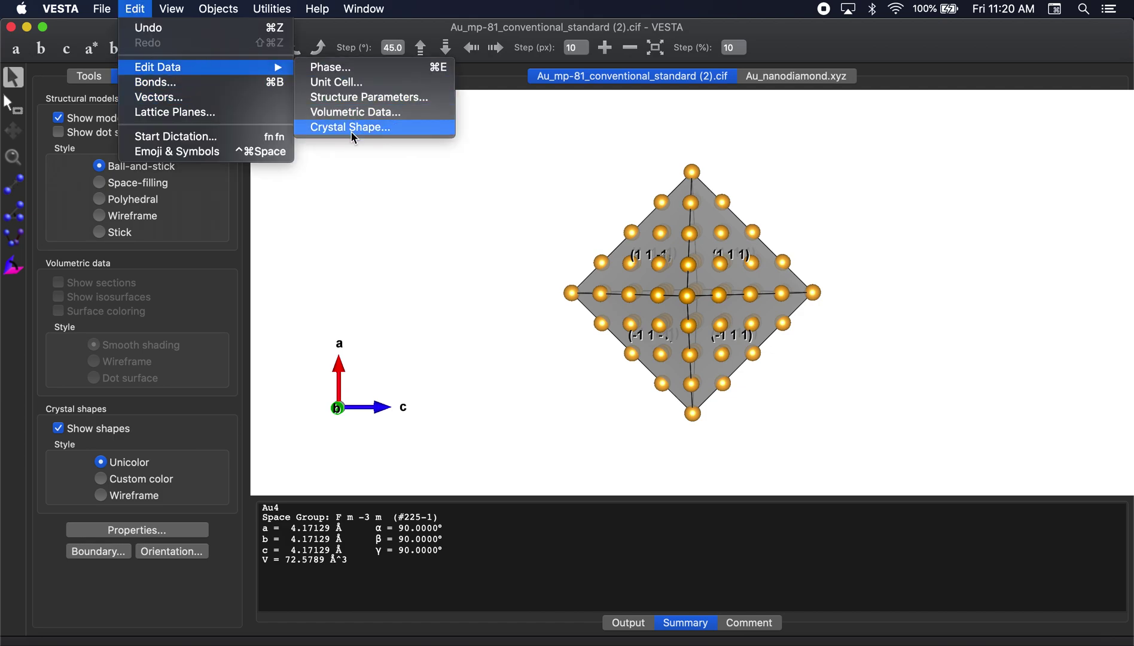
pyautogui.click(827, 77)
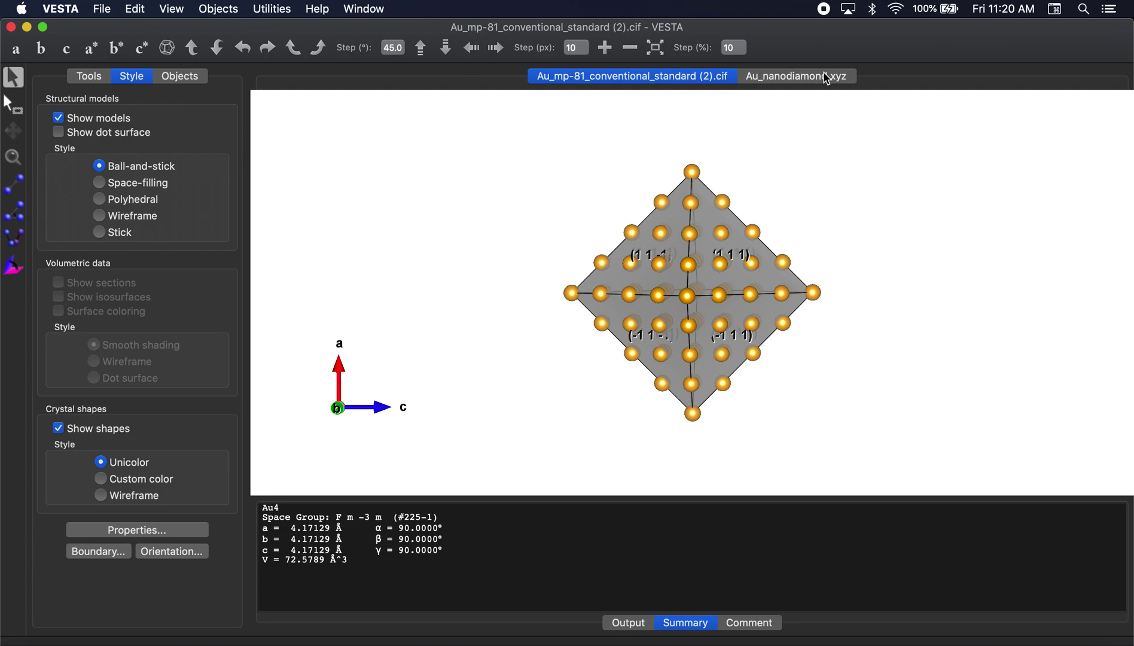
pyautogui.click(92, 76)
pyautogui.click(109, 141)
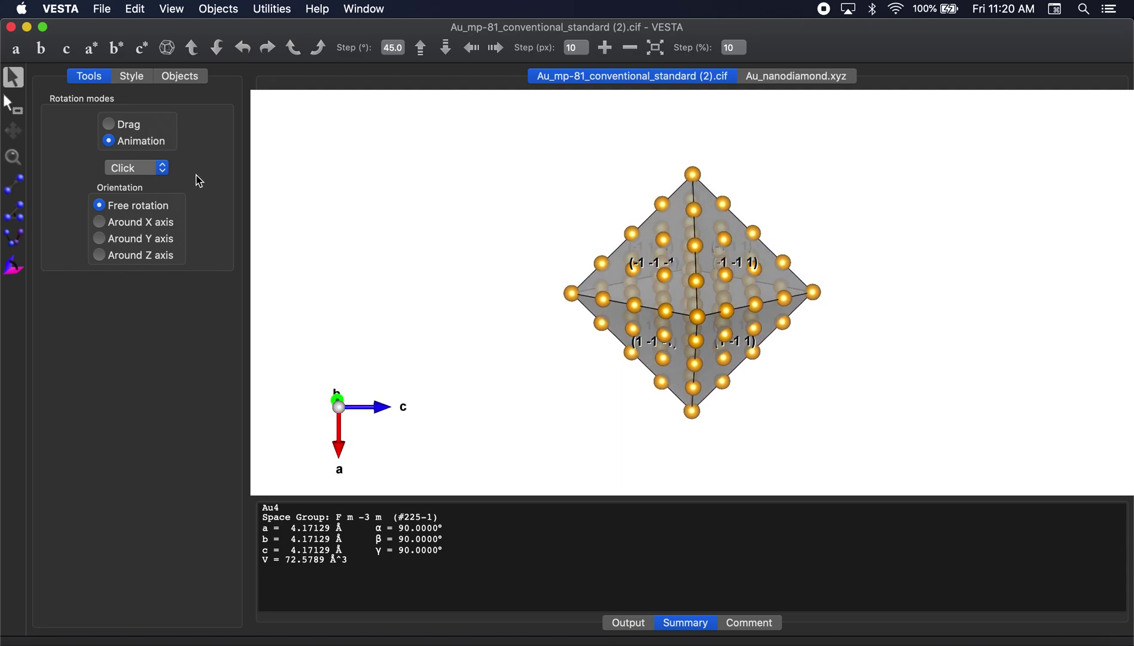
pyautogui.click(152, 168)
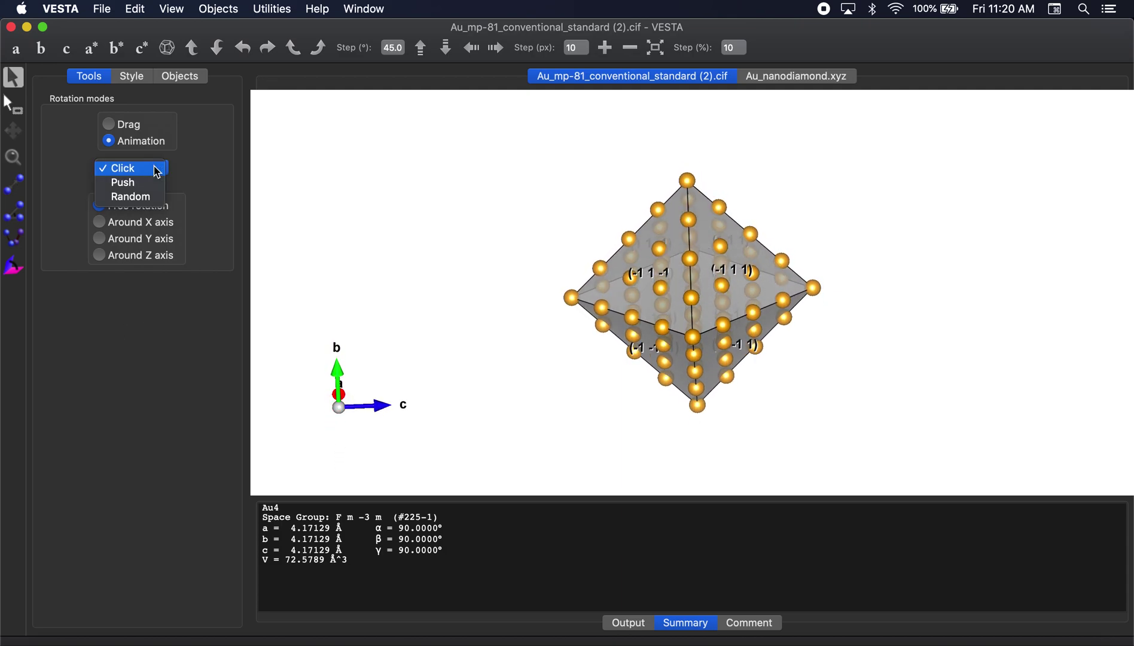
pyautogui.click(144, 195)
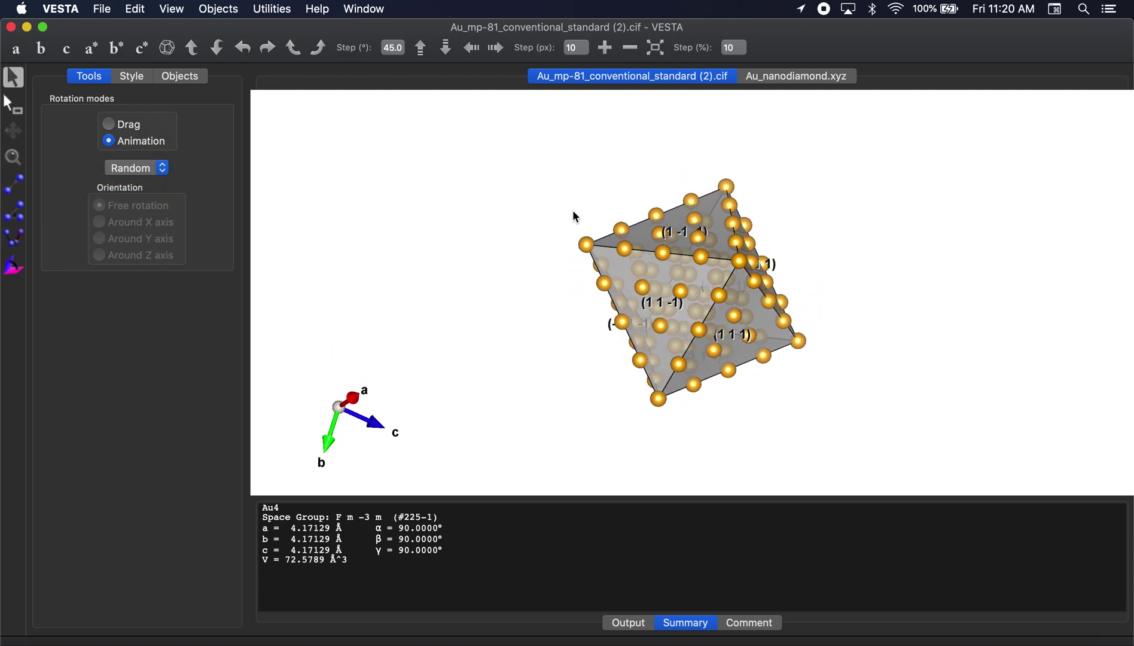